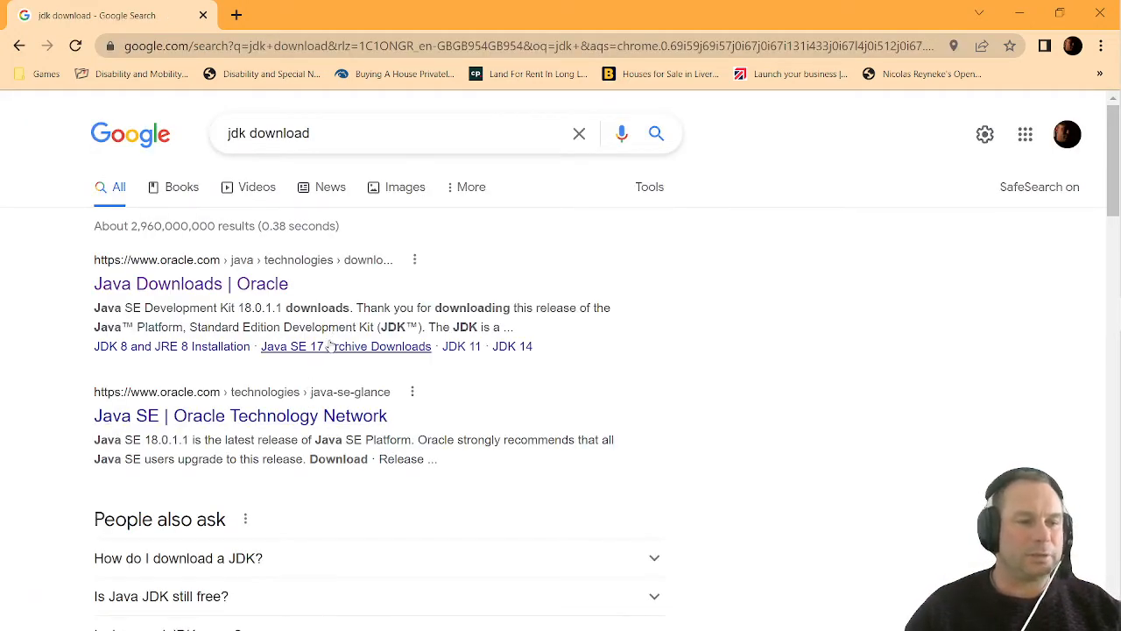
Open Oracle's Java Downloads page from the search results and download the JDK 18 x64 Installer for Windows (jdk-18_windows-x64_bin.exe)
scroll(332, 344, "down", 1)
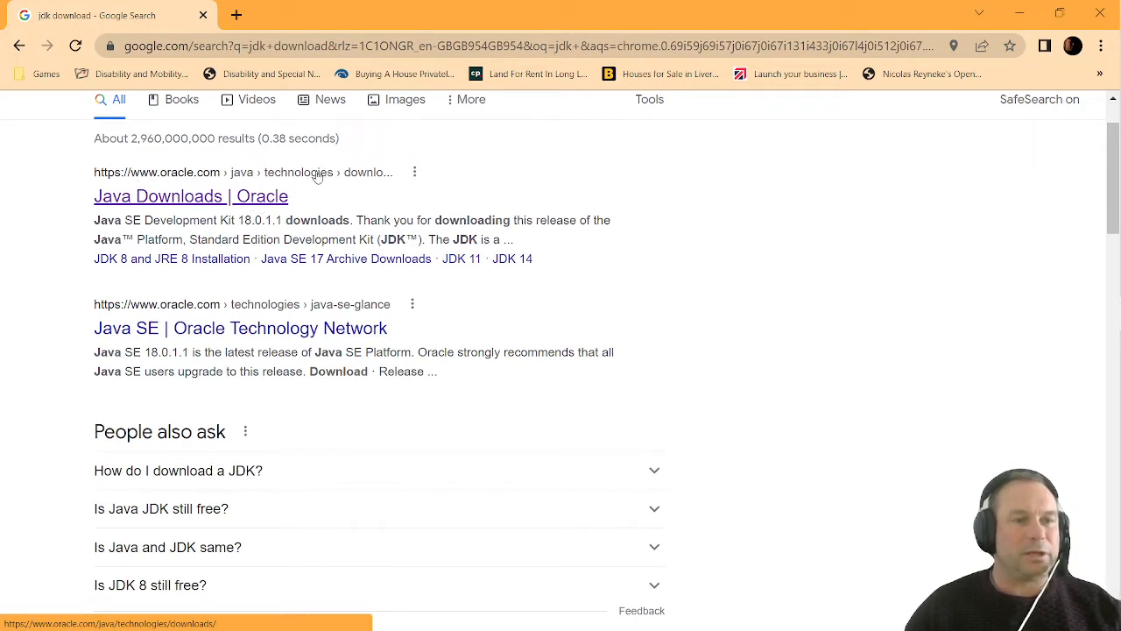
left_click(223, 198)
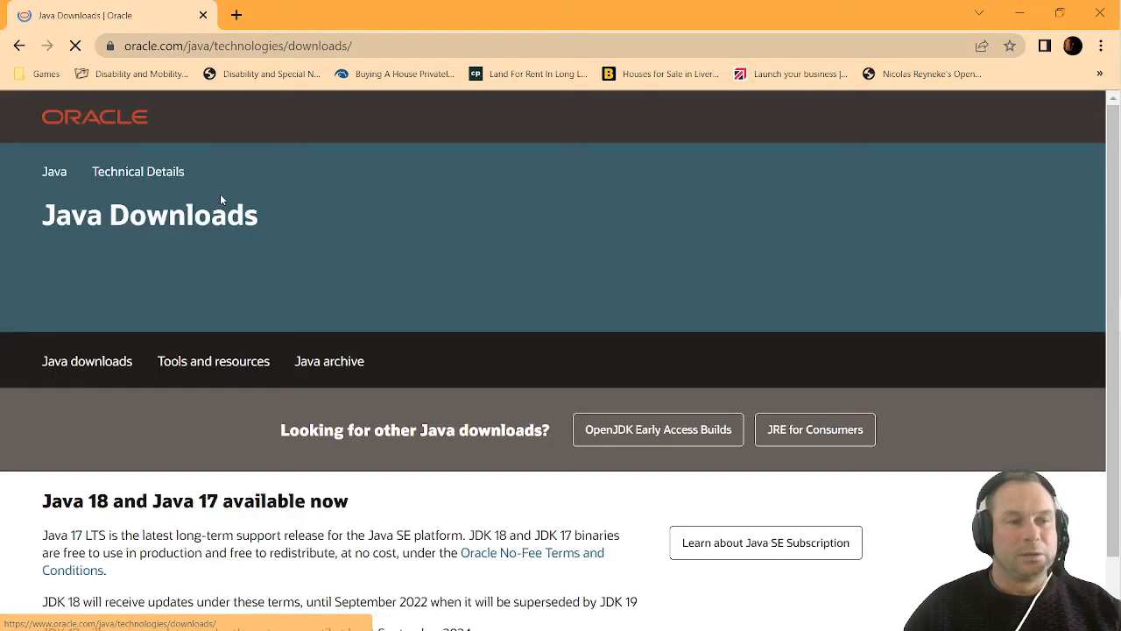
scroll(537, 257, "down", 2)
scroll(537, 257, "down", 1)
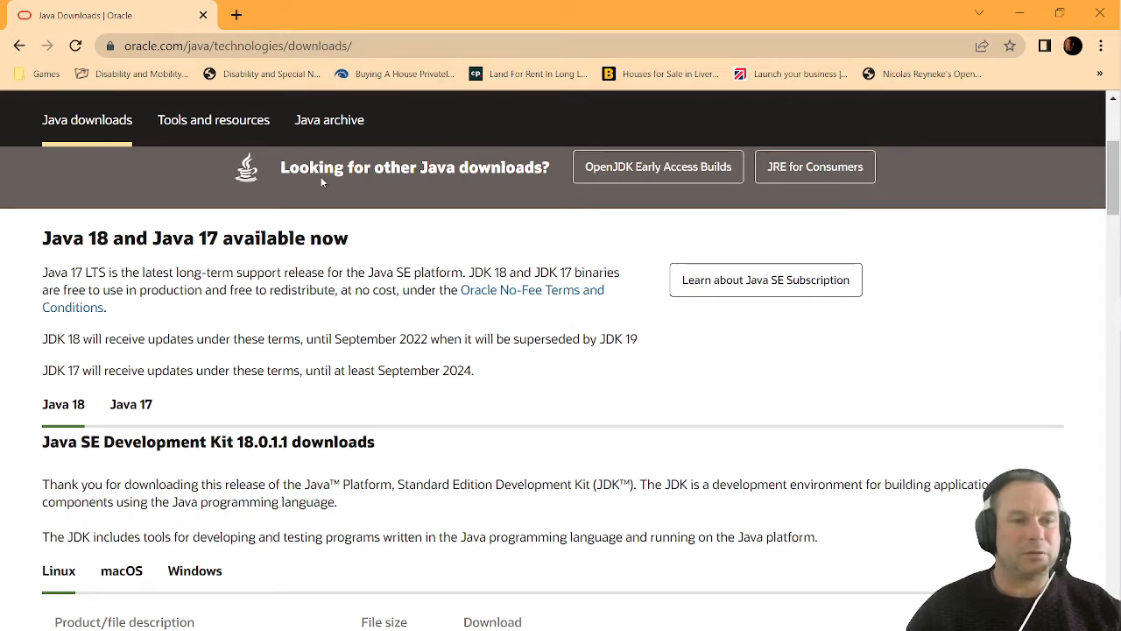
scroll(417, 299, "down", 1)
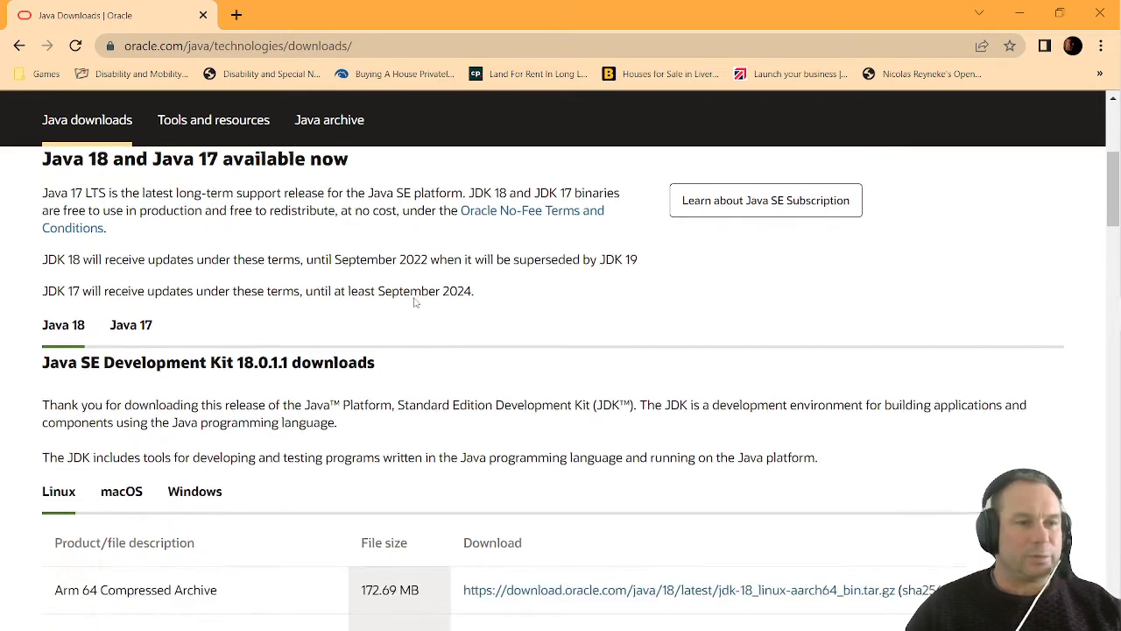
scroll(417, 299, "down", 1)
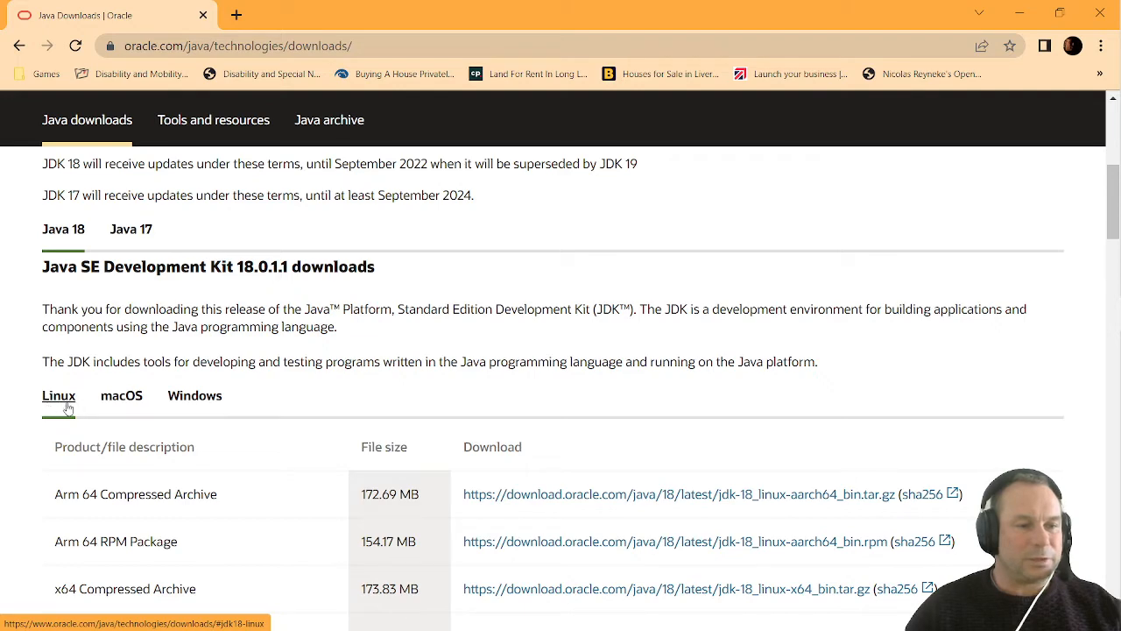
left_click(202, 400)
scroll(460, 287, "down", 3)
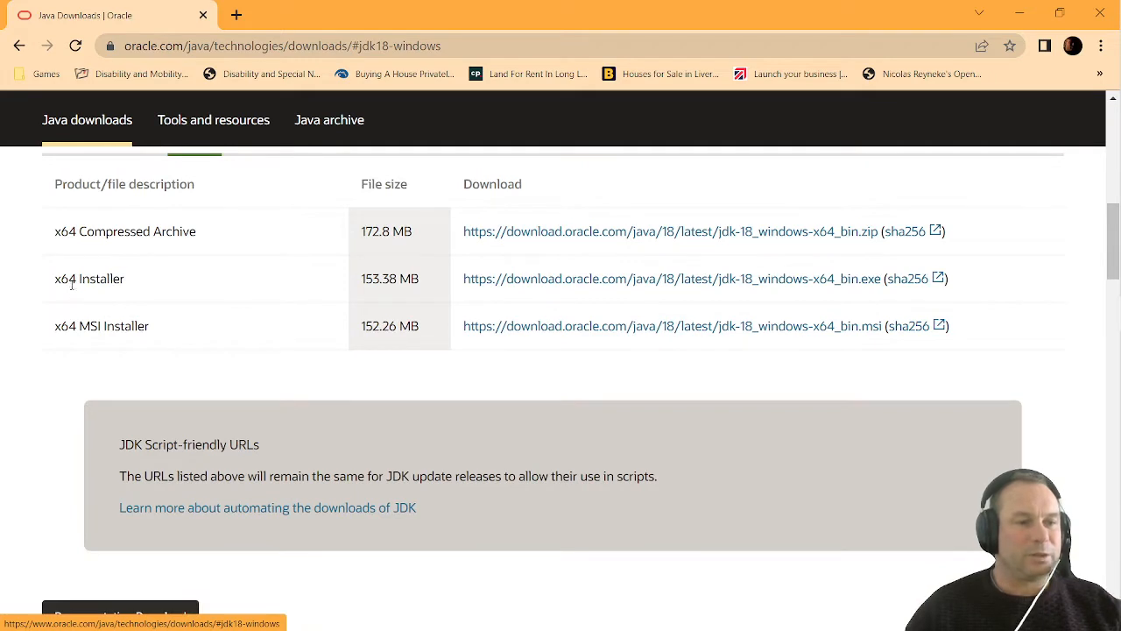
left_click(699, 285)
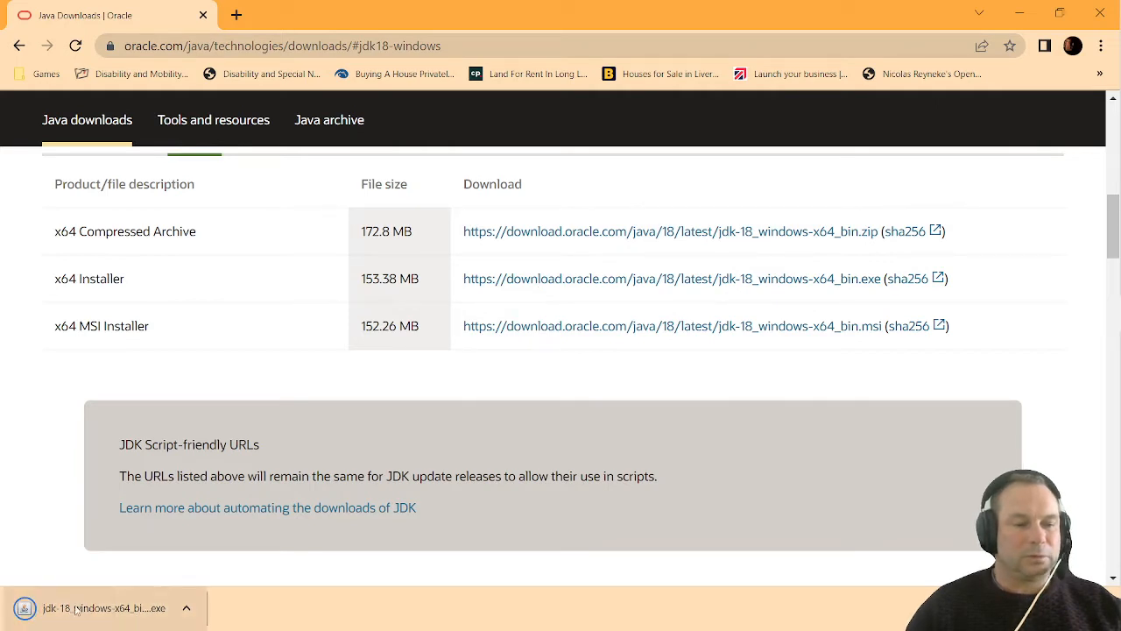
Run the downloaded JDK installer and reinstall Java SE Development Kit 18.0.1.1 into the default C:\Program Files\Java\jdk-18.0.1.1\ folder
left_click(103, 607)
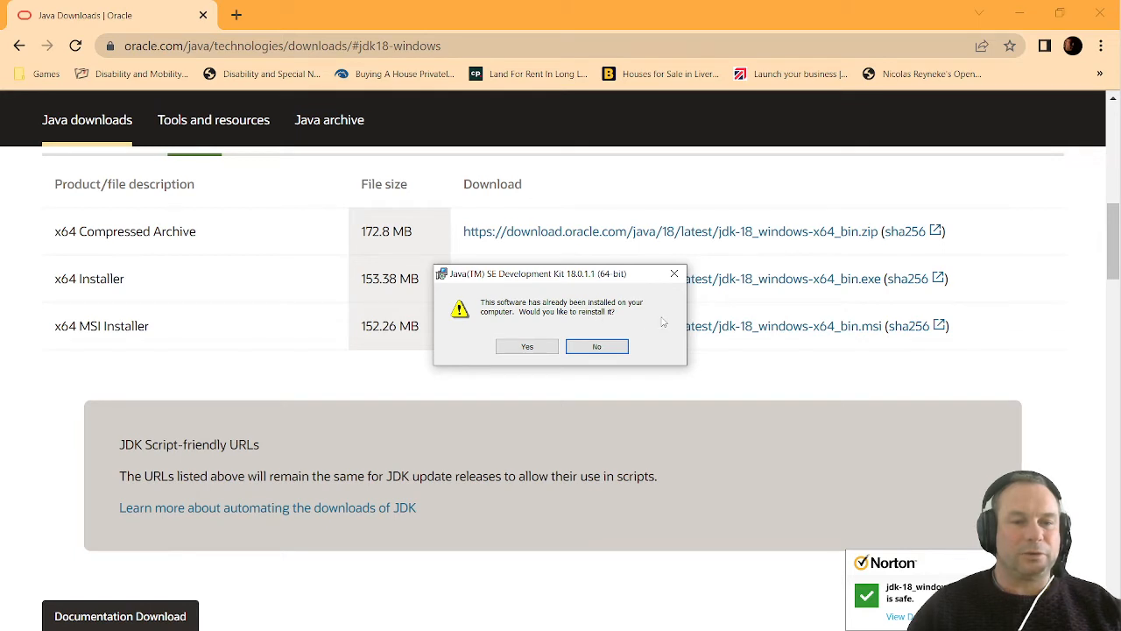
left_click(526, 347)
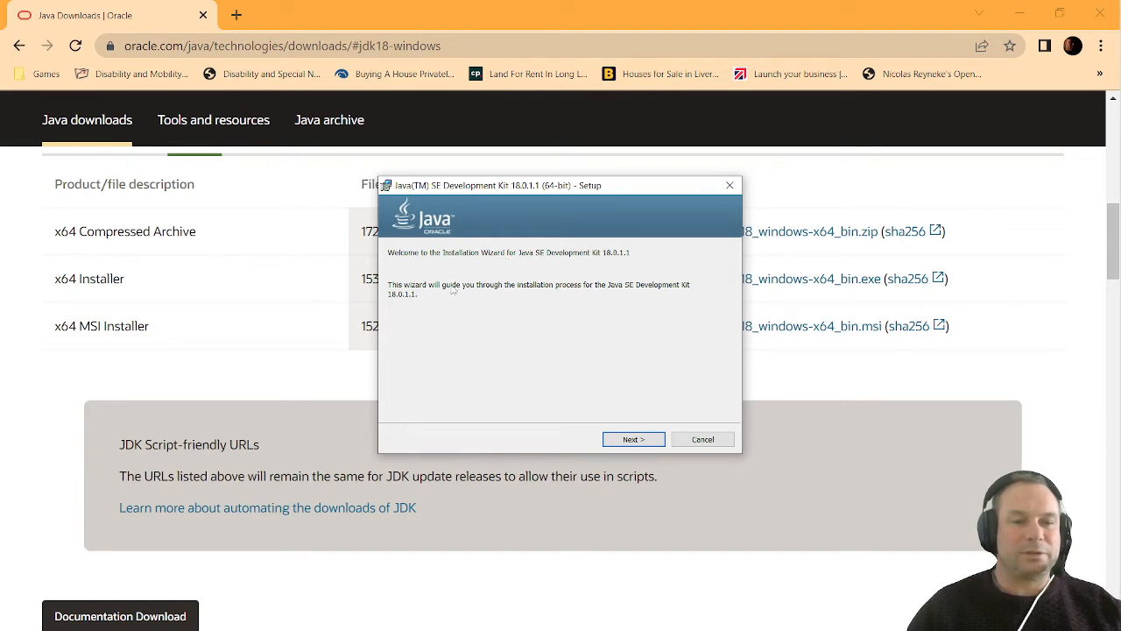
left_click(645, 442)
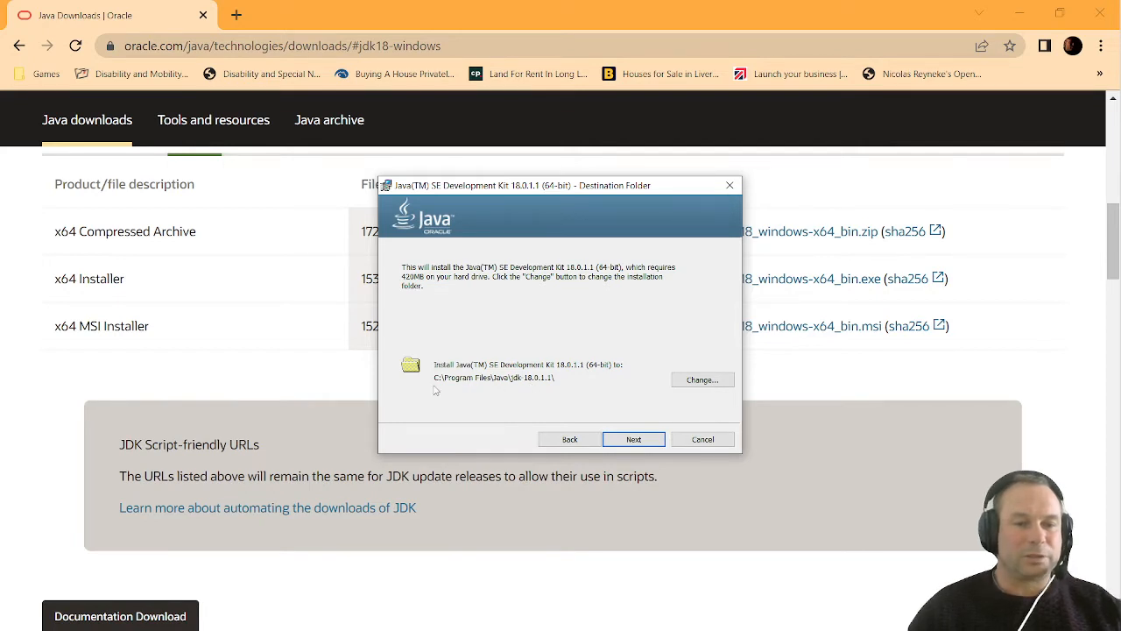
left_click(633, 439)
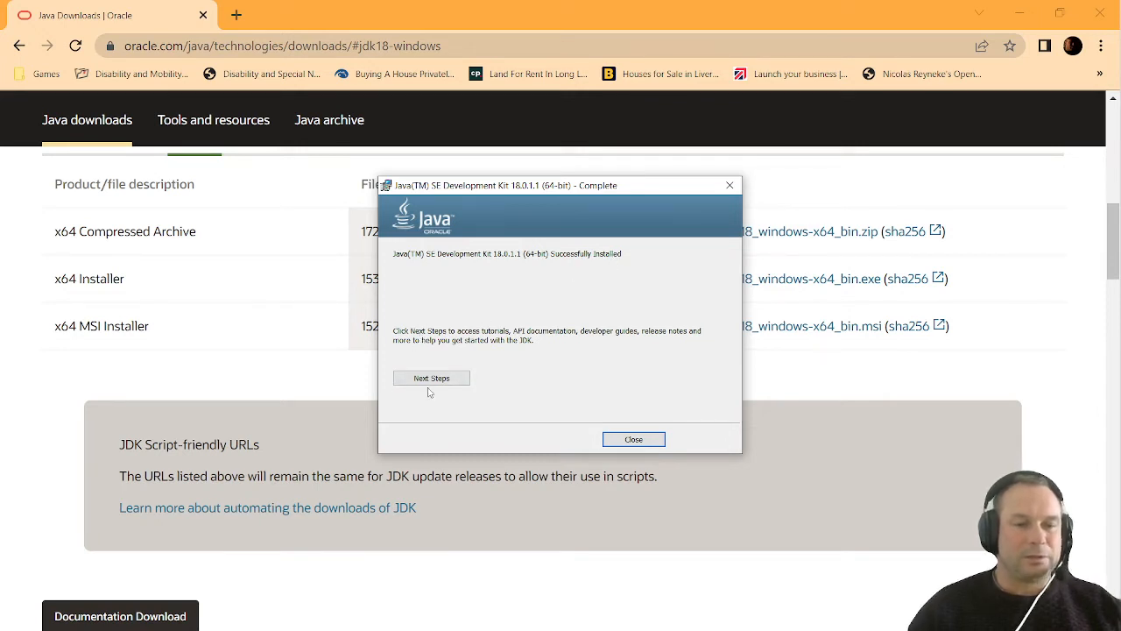
left_click(639, 440)
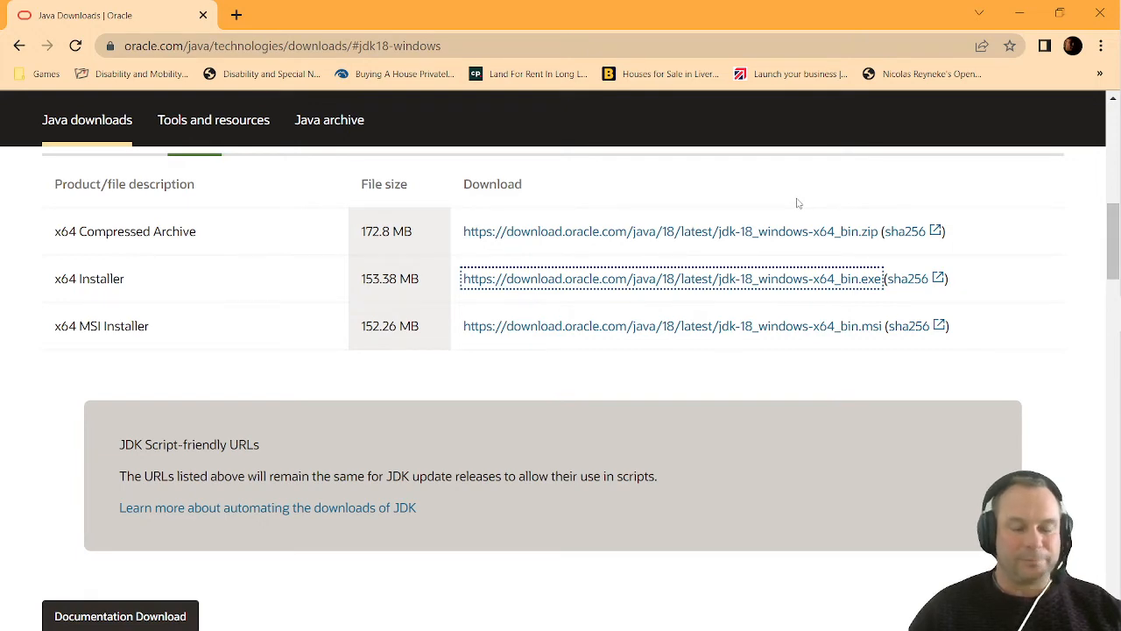
Switch to File Explorer and open the folder C:\Program Files\Java\jdk-18.0.1.1
left_click(1111, 145)
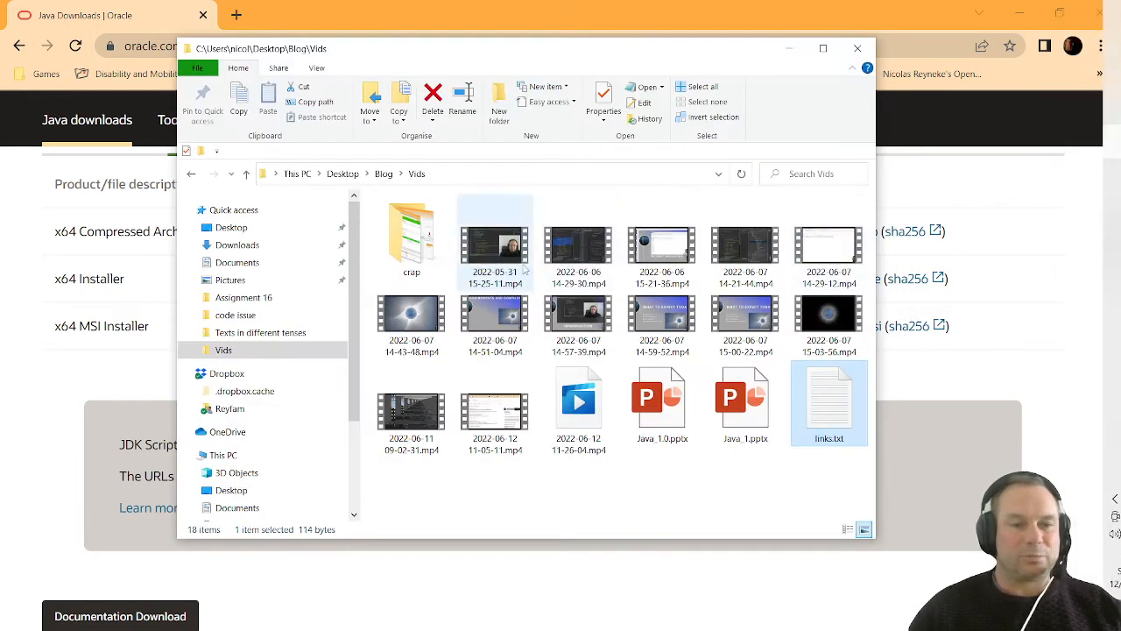
left_click(297, 173)
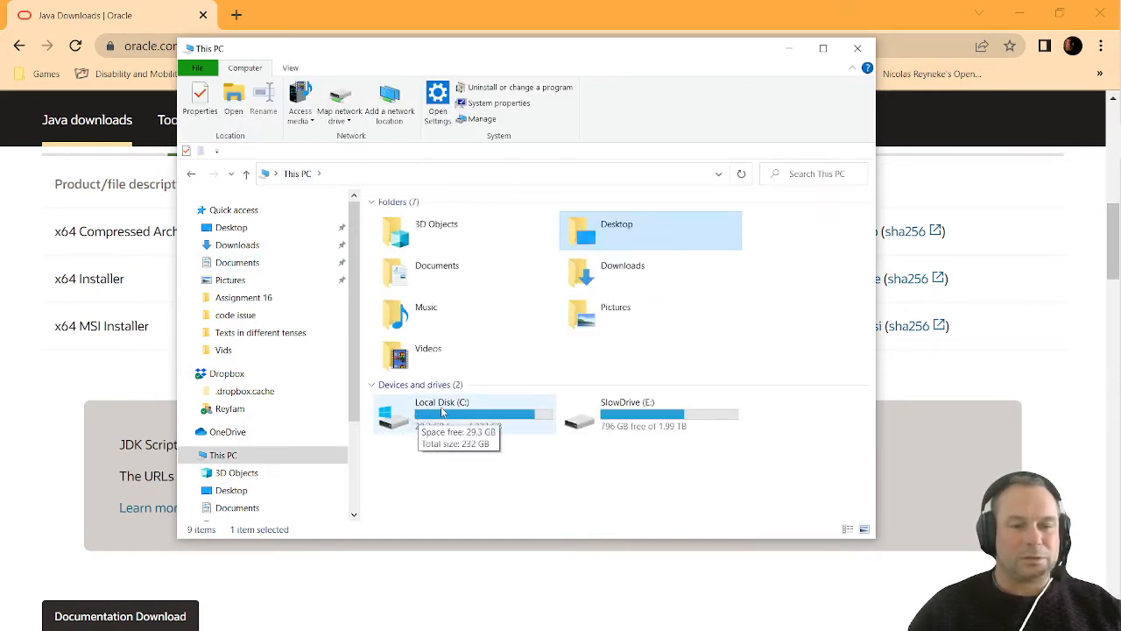
double_click(442, 413)
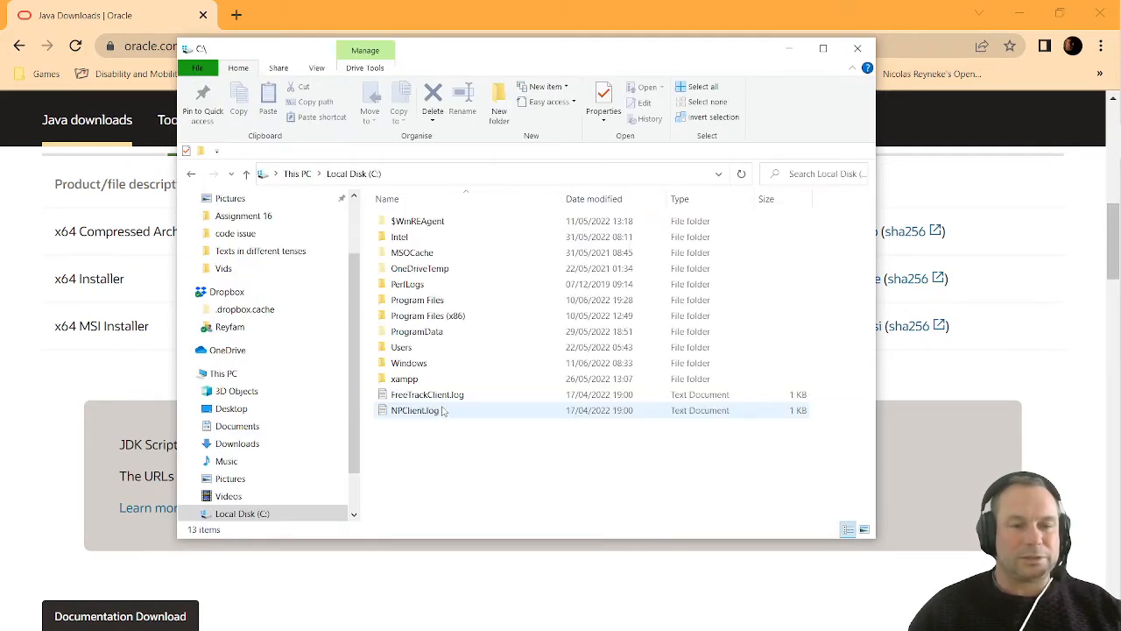
double_click(435, 304)
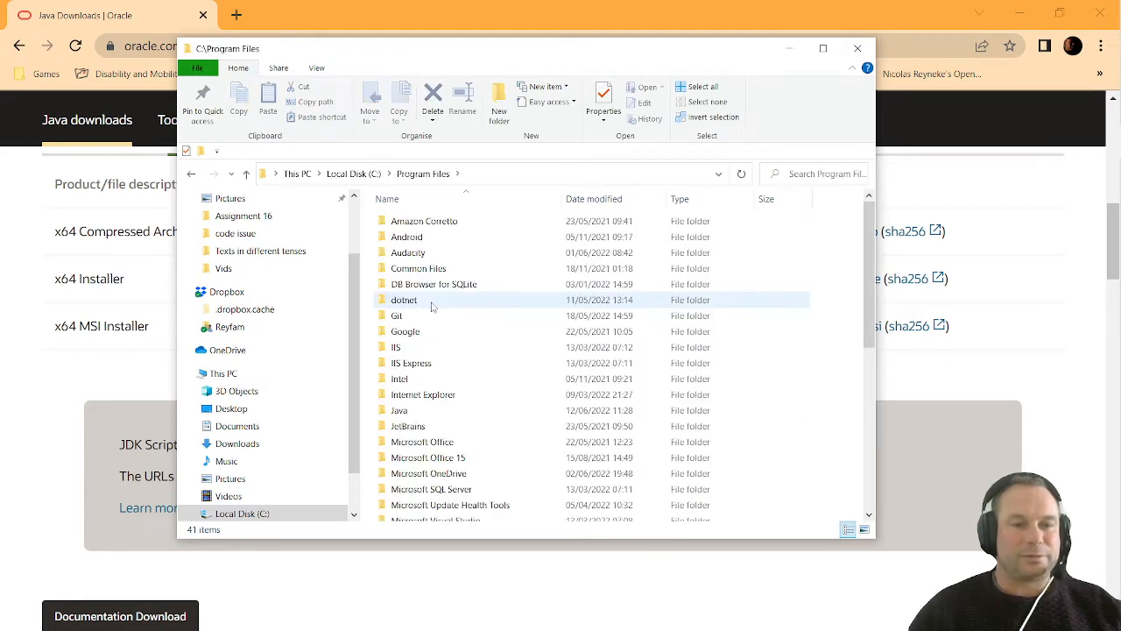
double_click(446, 412)
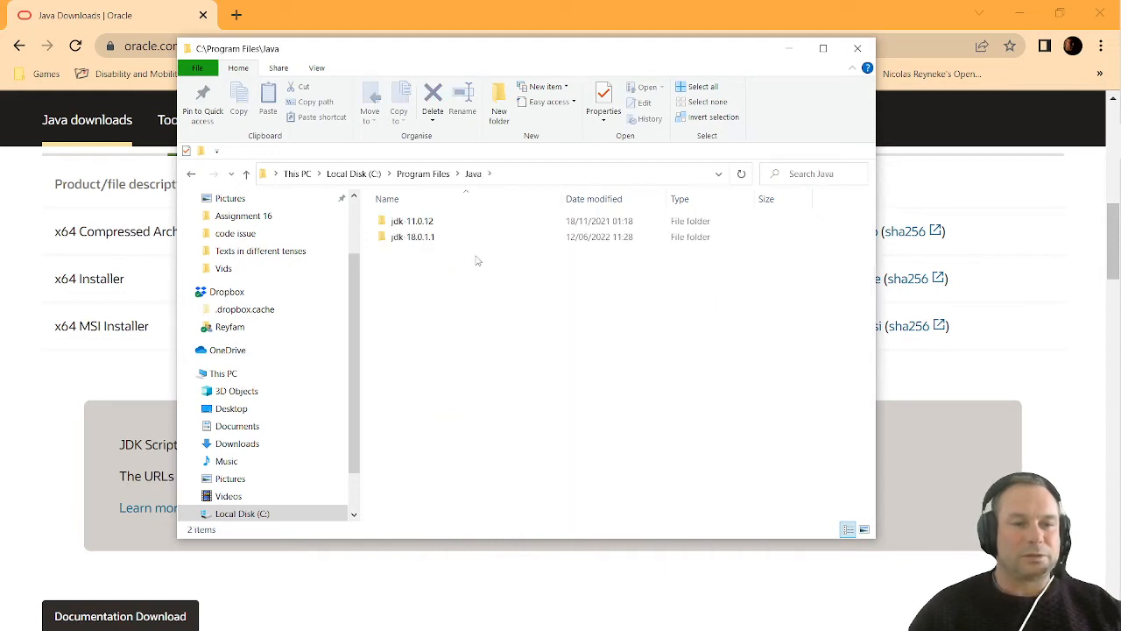
left_click(410, 239)
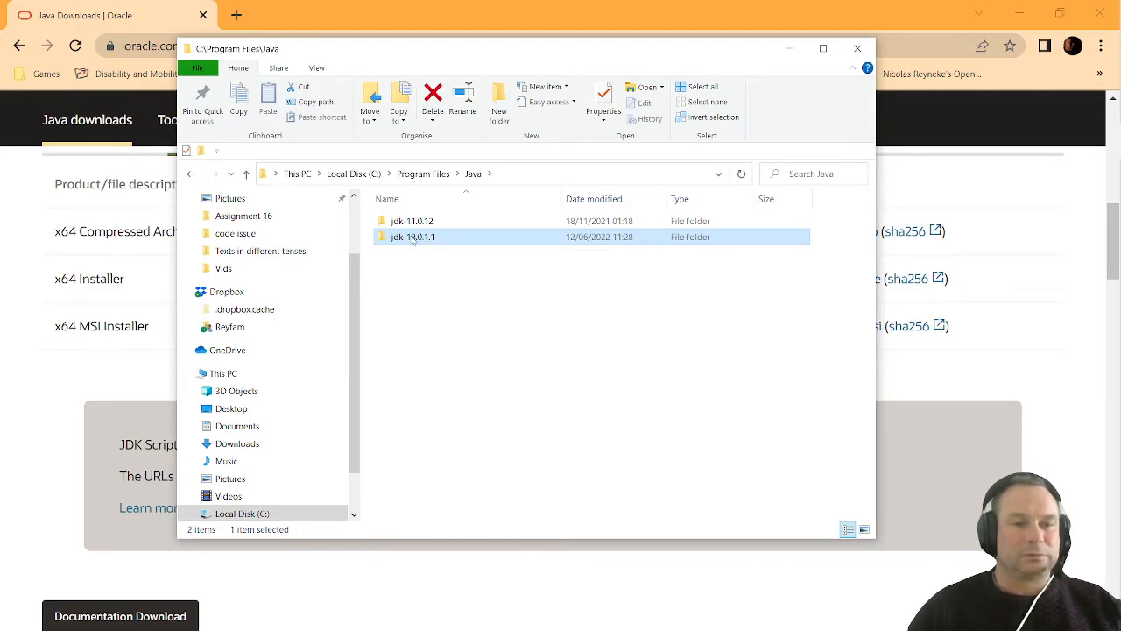
double_click(412, 238)
Copy the full path of the jdk-18.0.1.1 folder
left_click(583, 172)
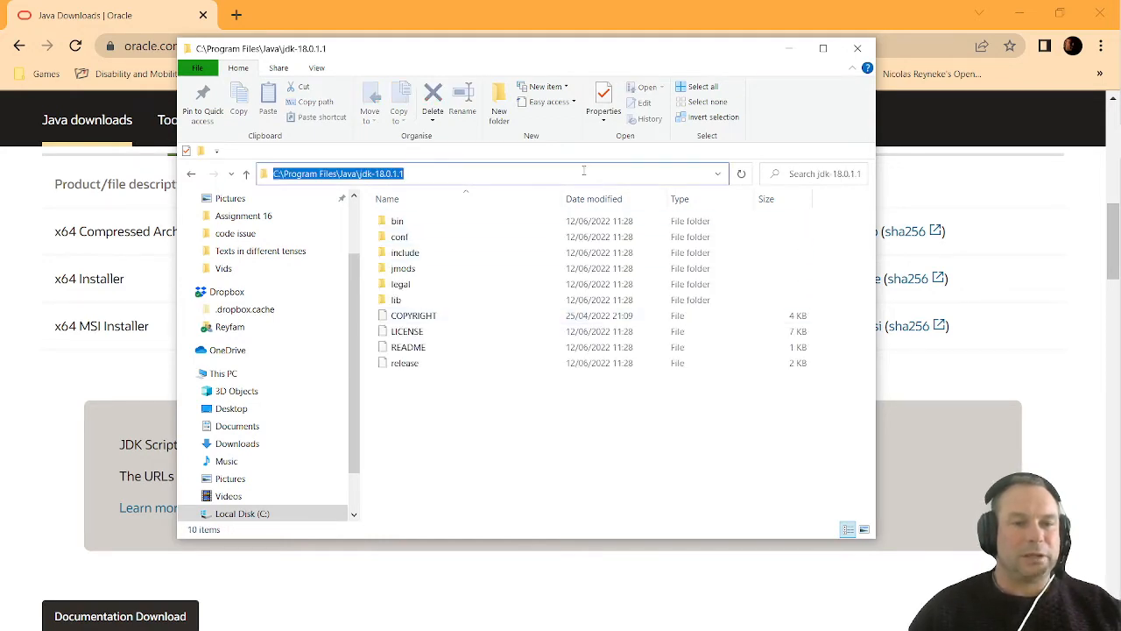
right_click(427, 171)
left_click(511, 212)
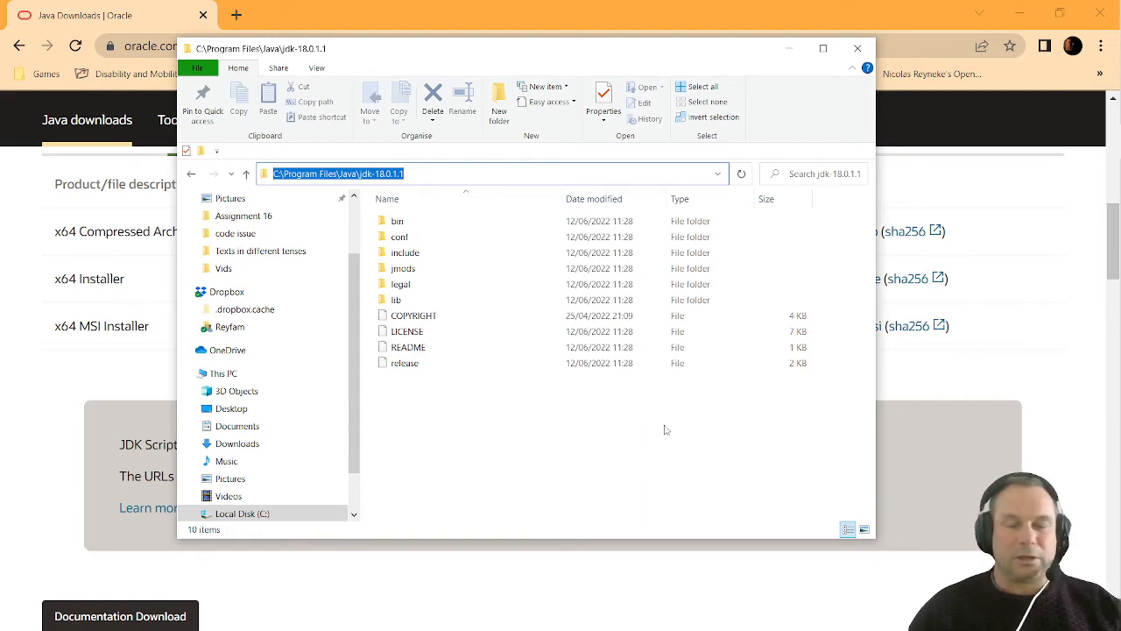
Open Windows Settings, search for "envi" and choose to edit the system environment variables
left_click(1092, 15)
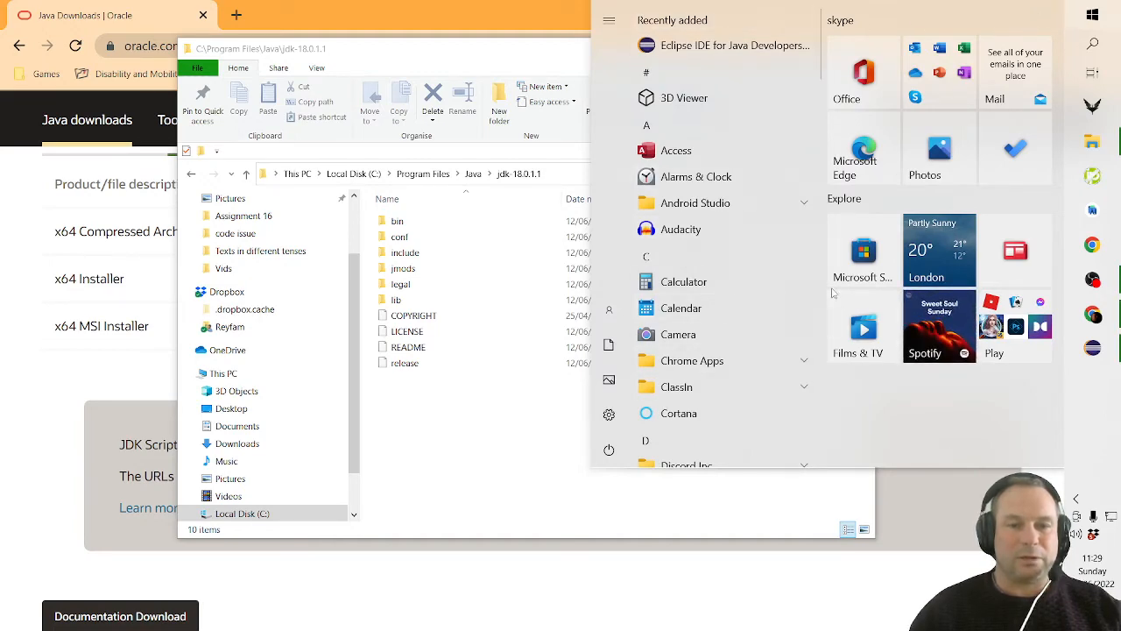
type("sys")
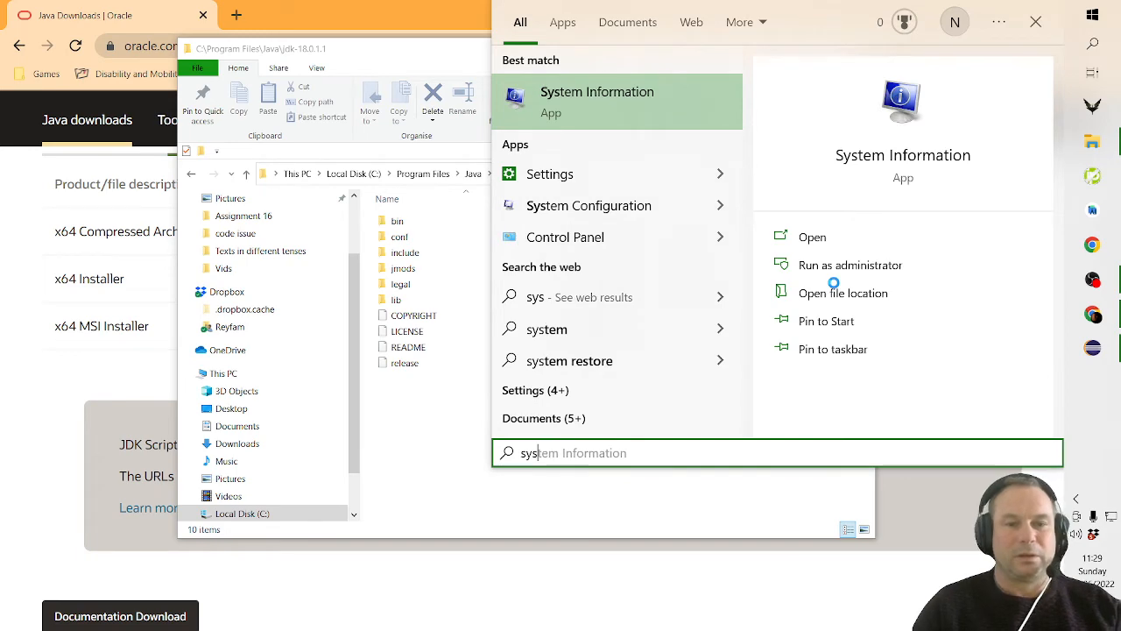
left_click(640, 174)
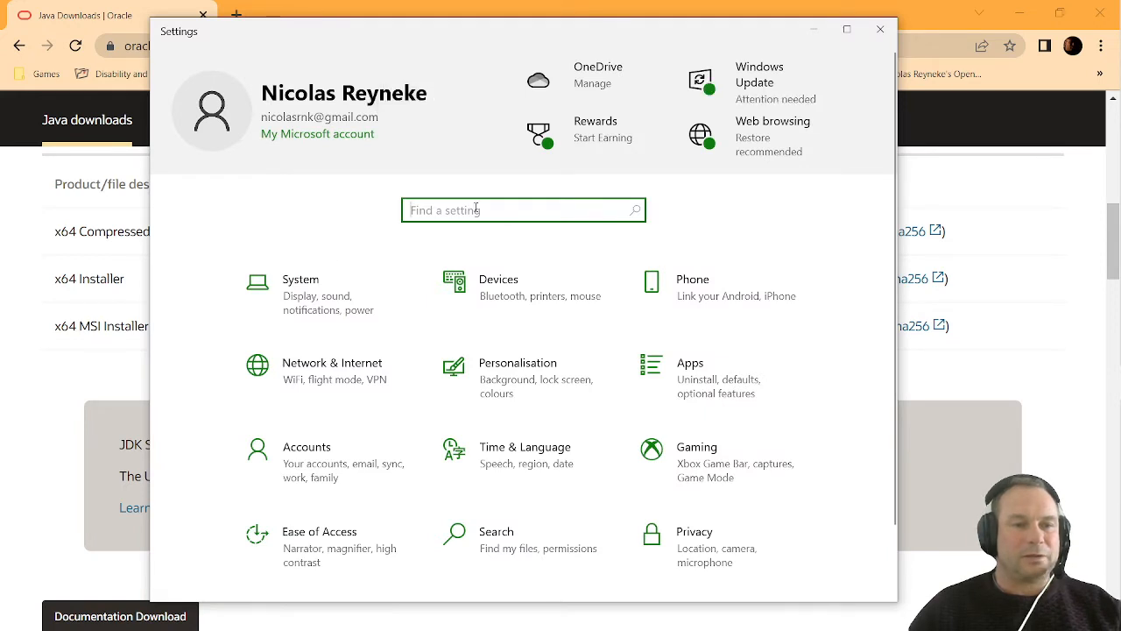
type("e")
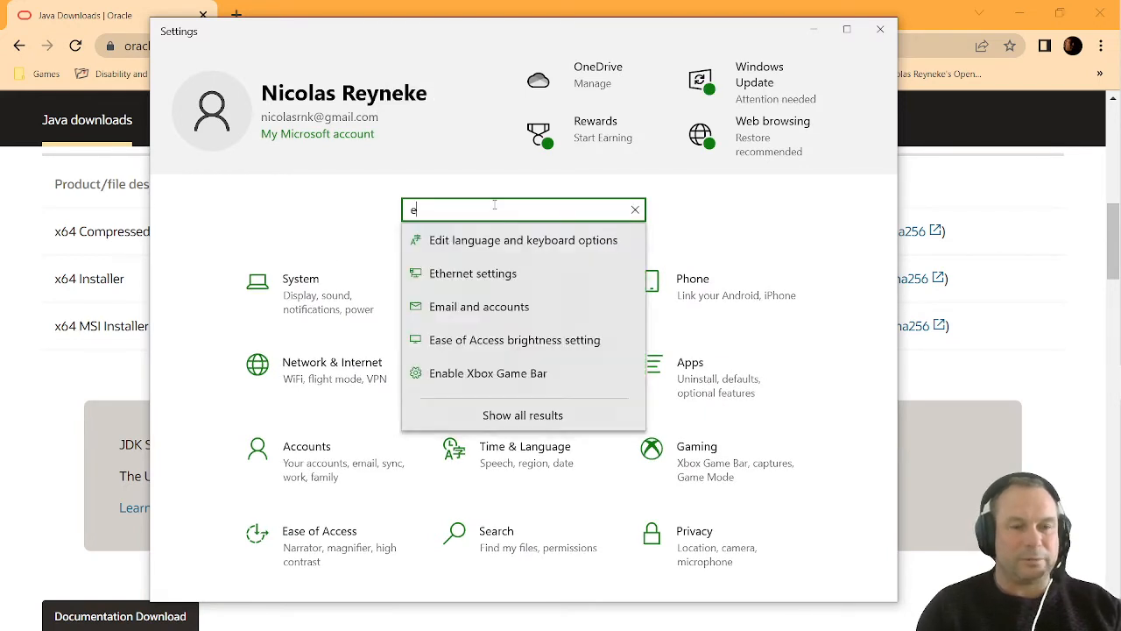
type("nvi")
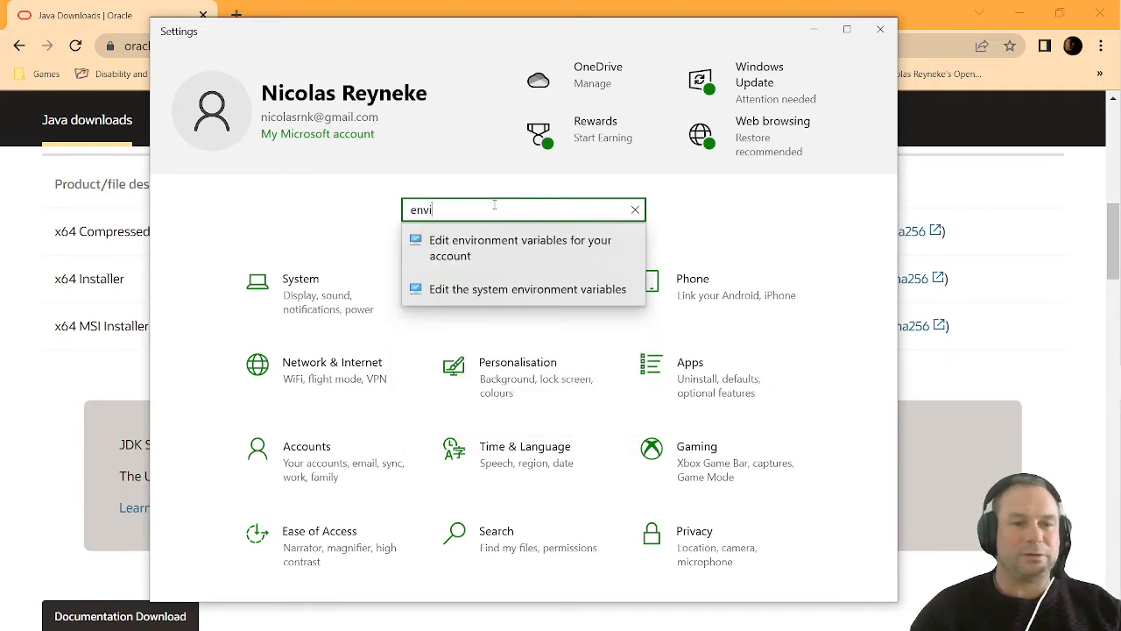
left_click(576, 292)
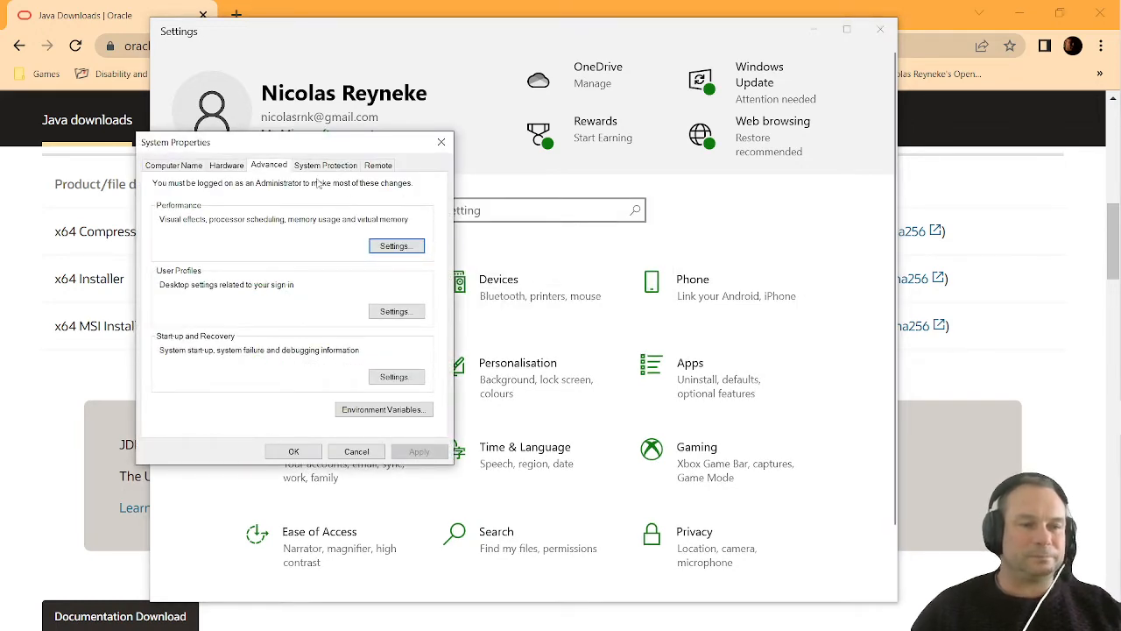
Open the environment variables and bring up the system Path variable for editing
left_click_drag(288, 146, 531, 77)
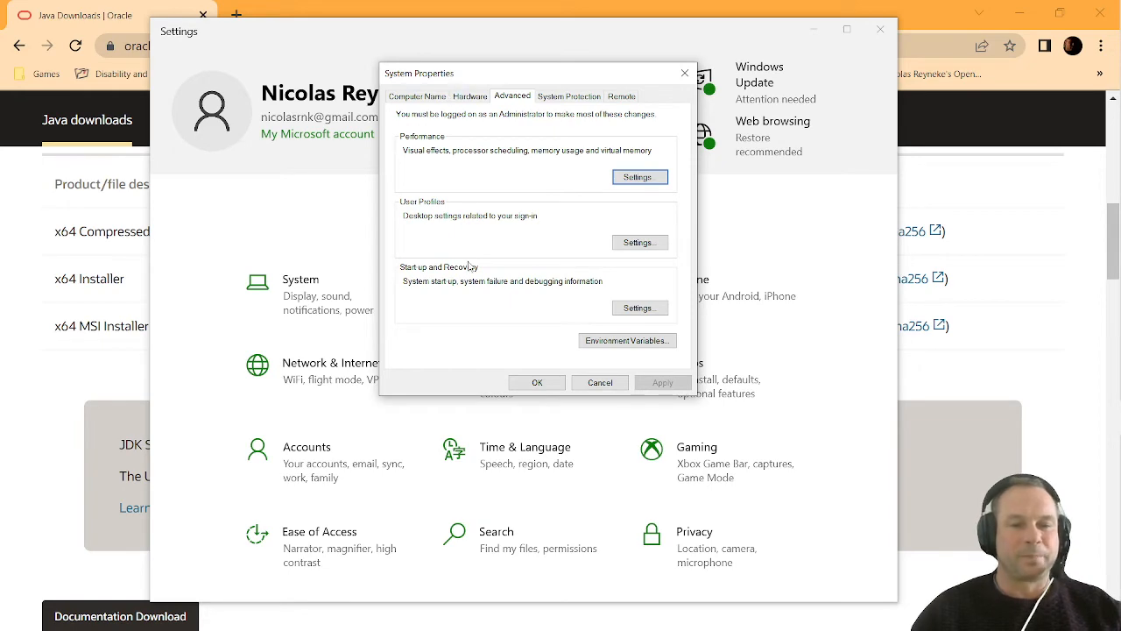
left_click(637, 345)
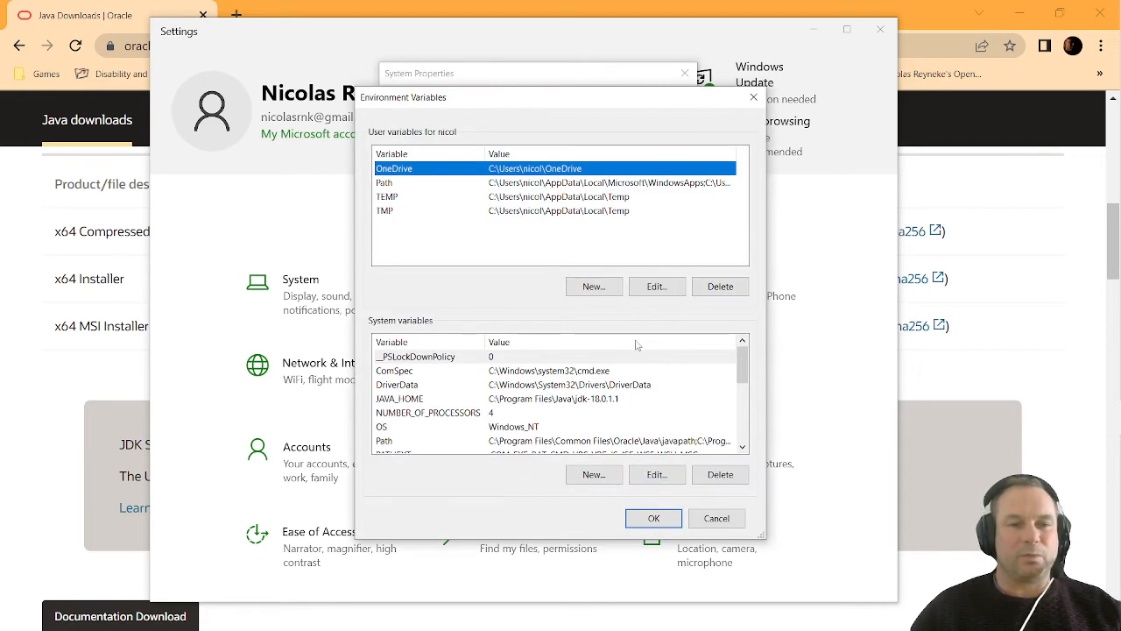
left_click_drag(513, 97, 508, 62)
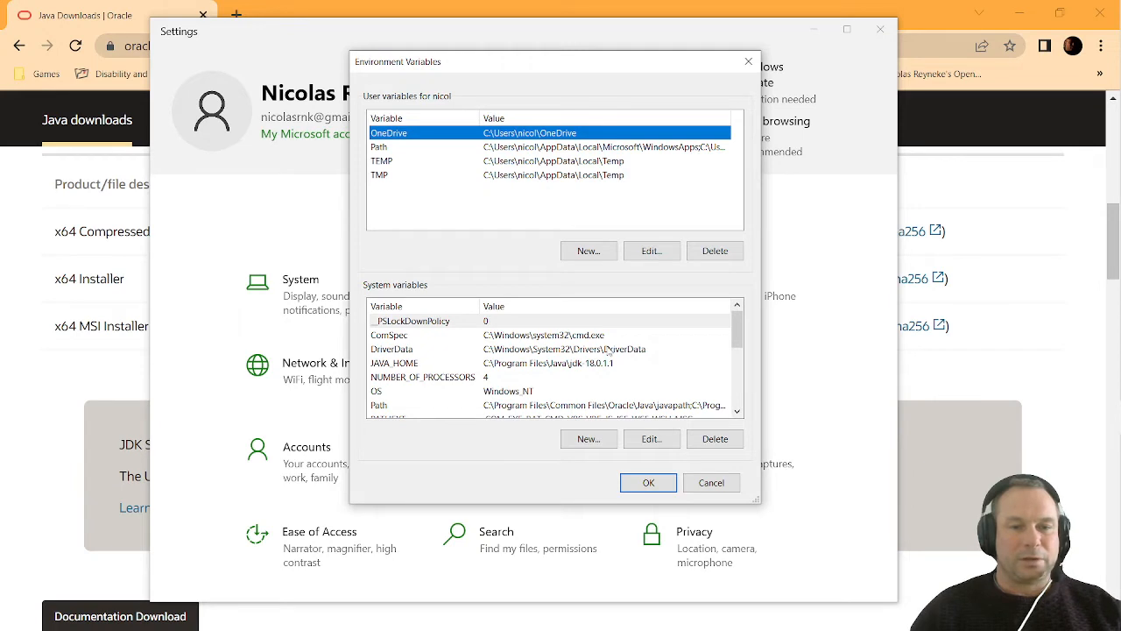
scroll(608, 351, "down", 2)
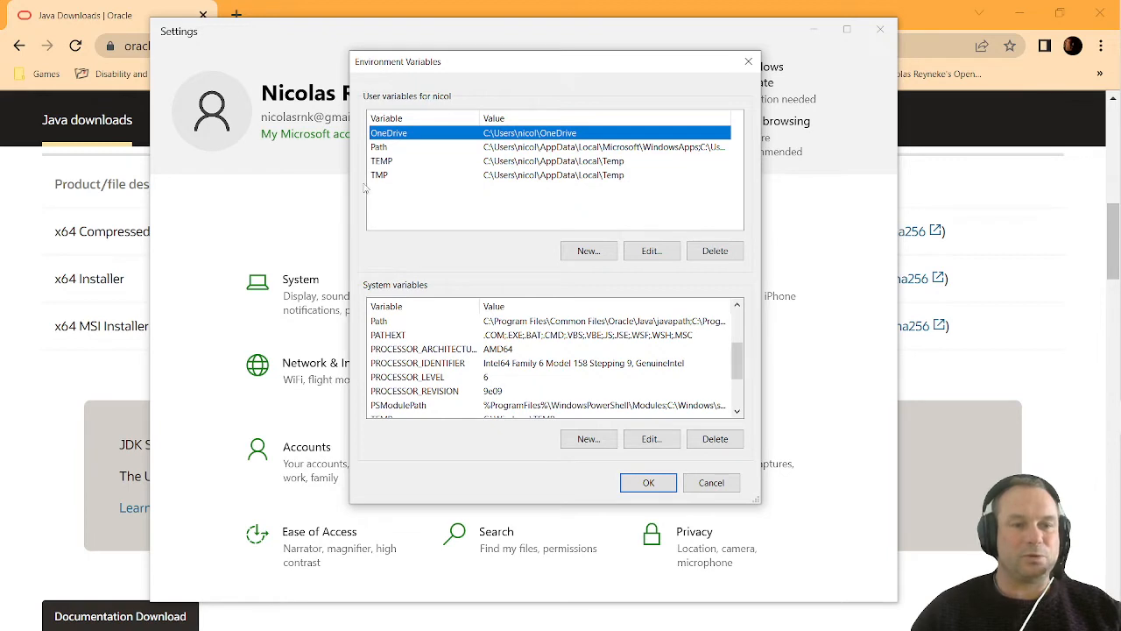
left_click(380, 324)
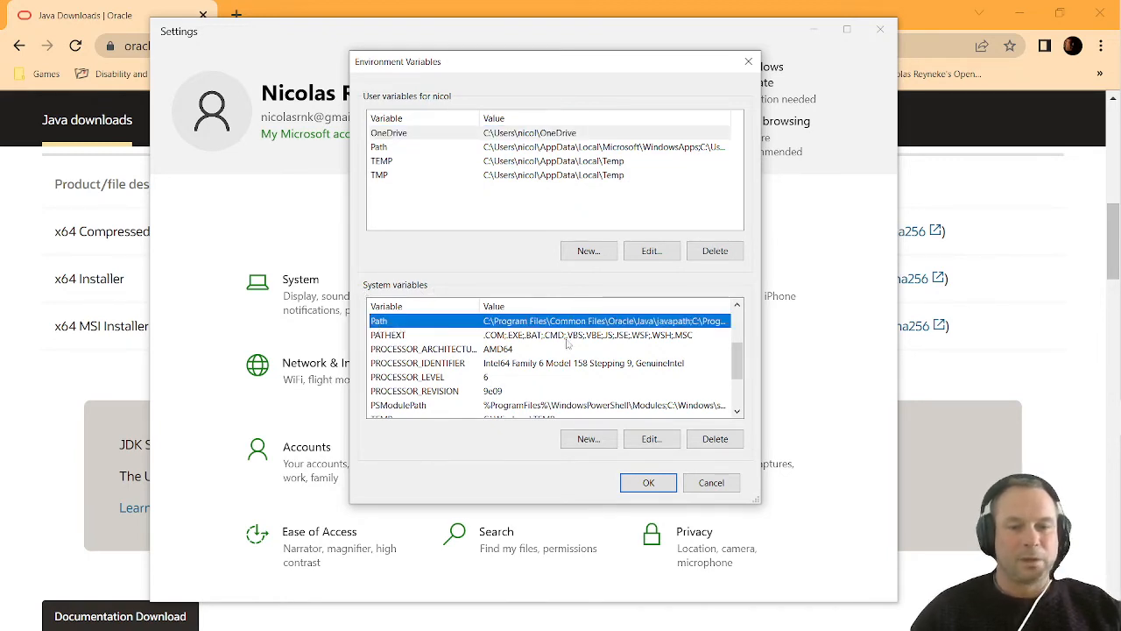
left_click(652, 443)
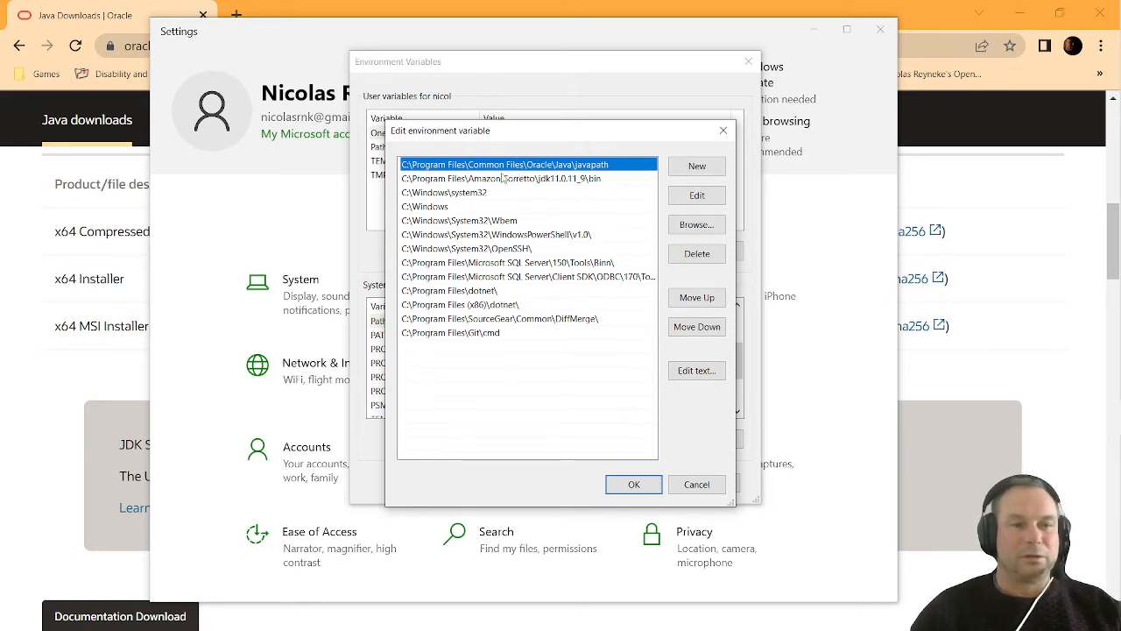
Switch to File Explorer, open the bin folder inside jdk-18.0.1.1 and copy its full path
mouse_move(1118, 228)
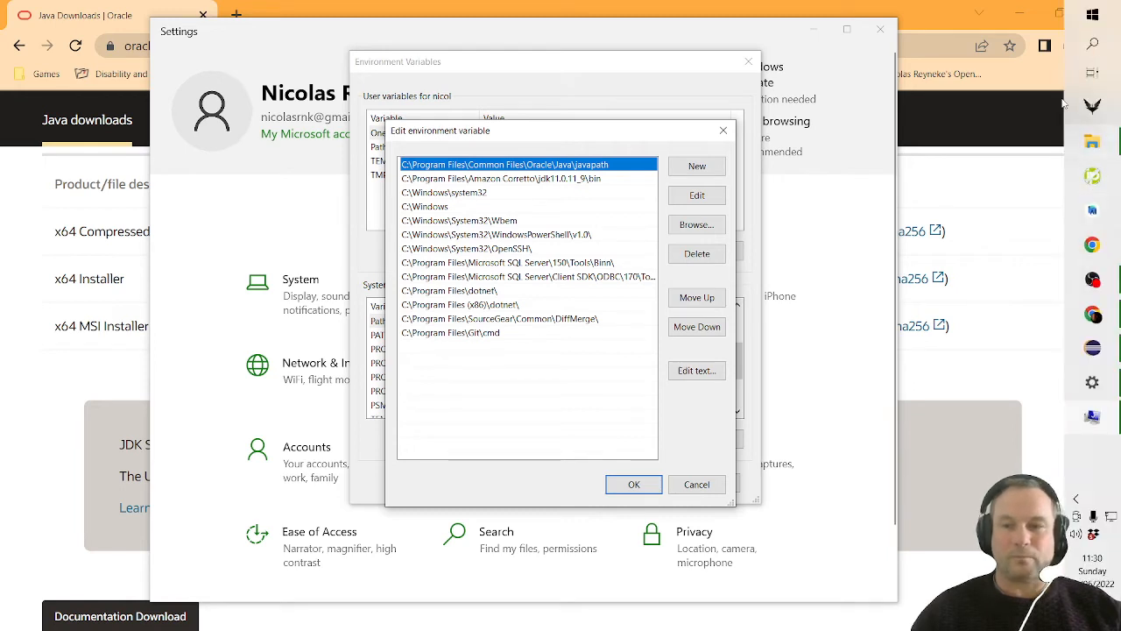
mouse_move(1102, 146)
left_click(935, 173)
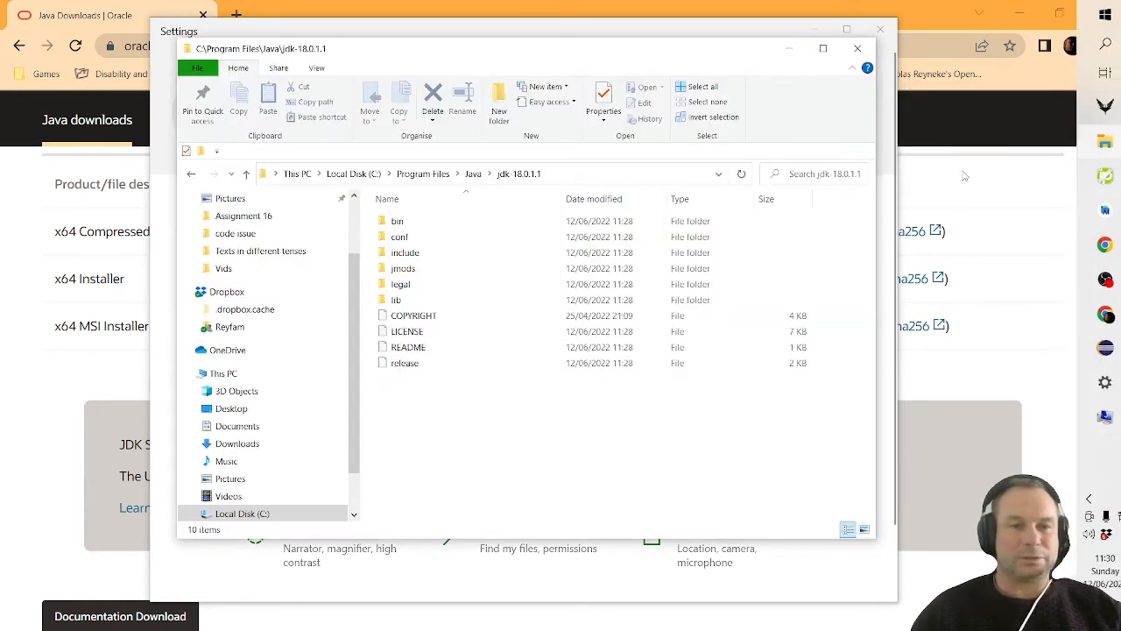
double_click(433, 224)
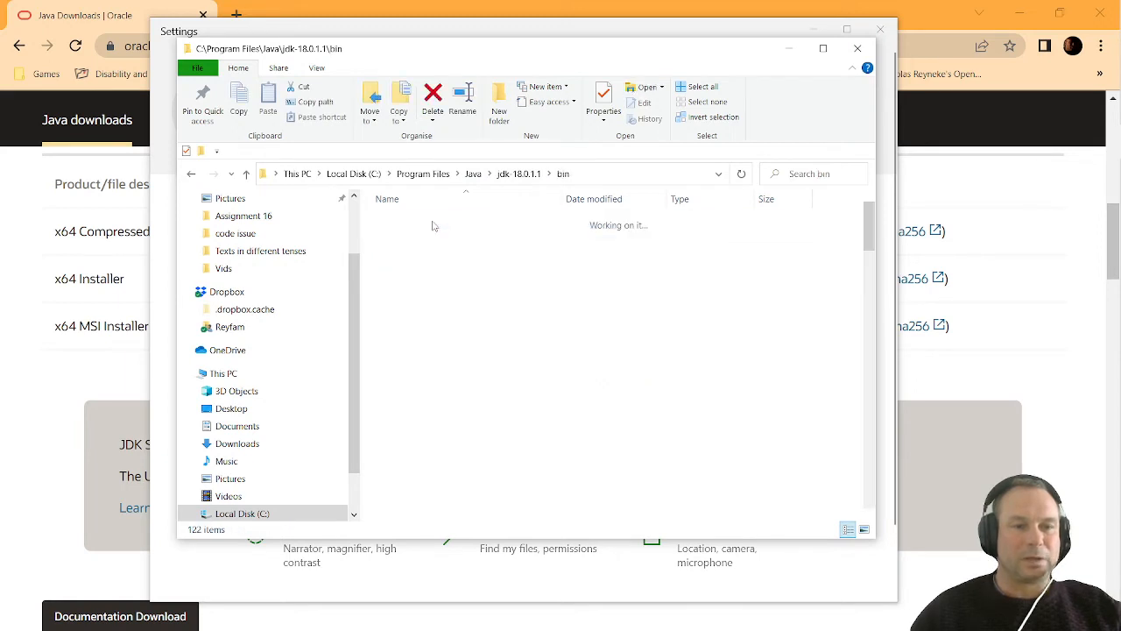
left_click(642, 173)
key("ctrl+c")
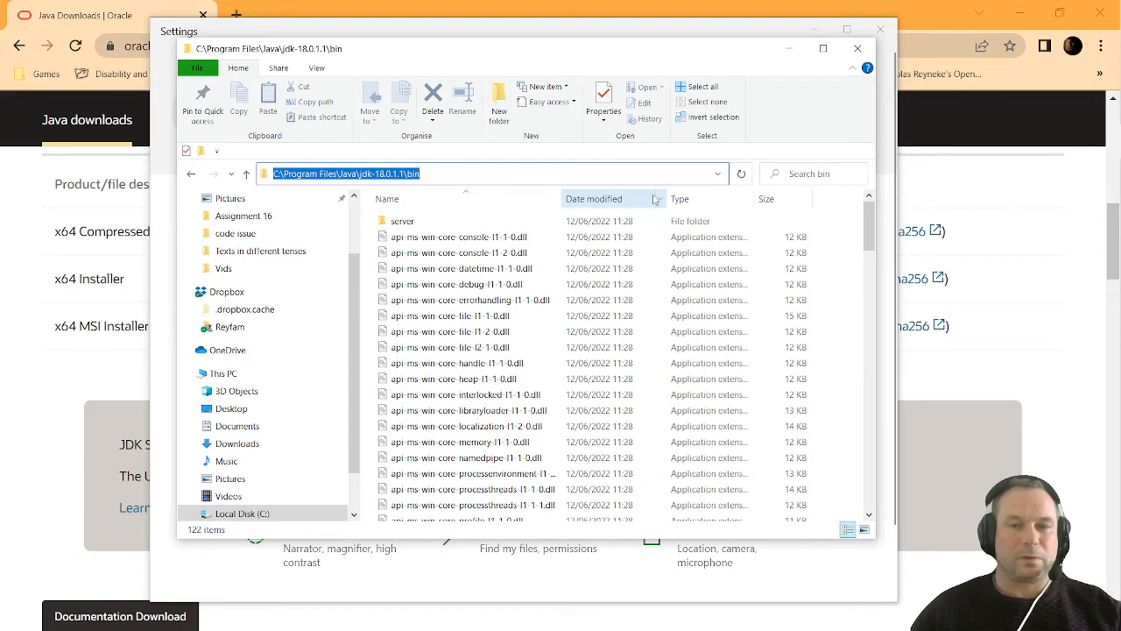
Return to the system Path editor, enter C:\Program Files\Java\jdk-18.0.1.1\bin as a new entry, and cancel the edit
left_click(384, 31)
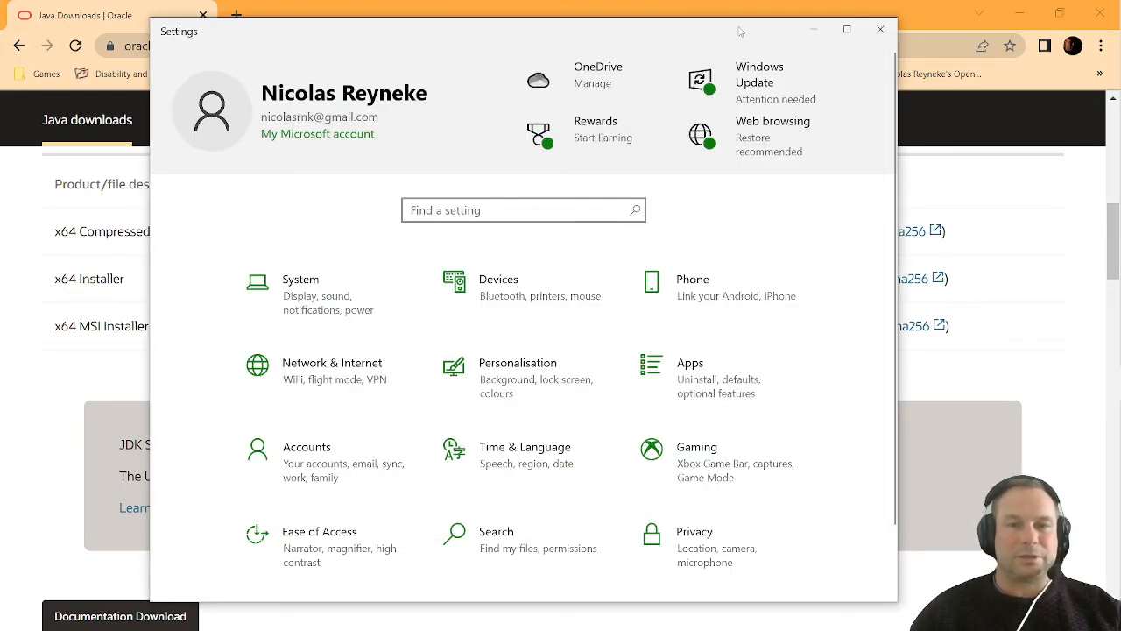
mouse_move(740, 32)
left_mouse_down()
mouse_move(765, 218)
mouse_move(796, 320)
mouse_move(724, 44)
left_mouse_up()
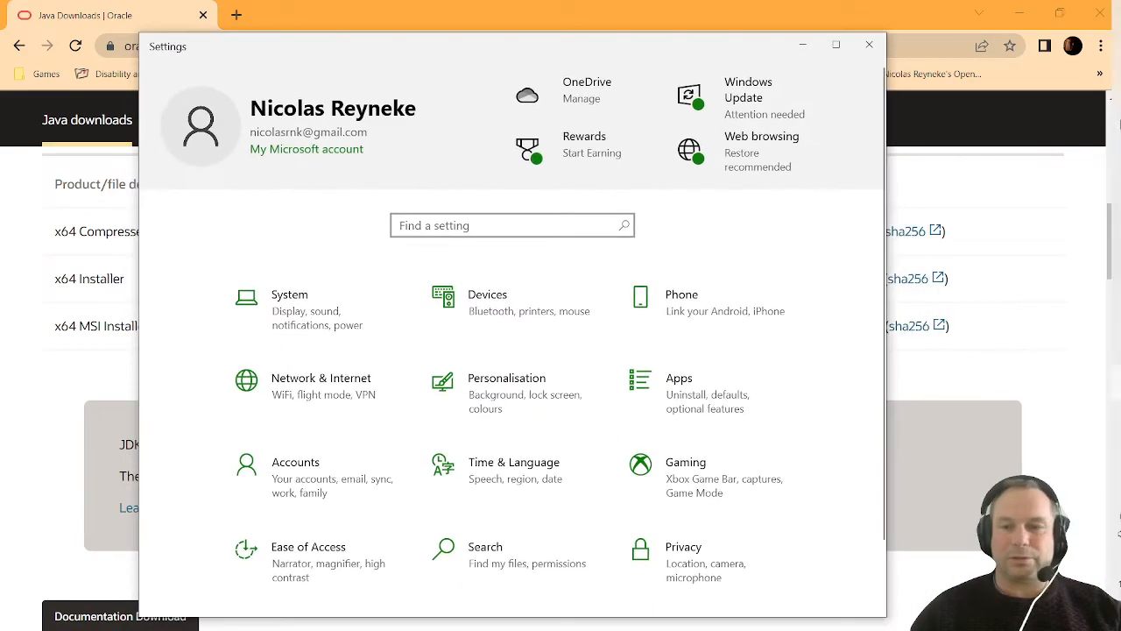
left_click(1097, 383)
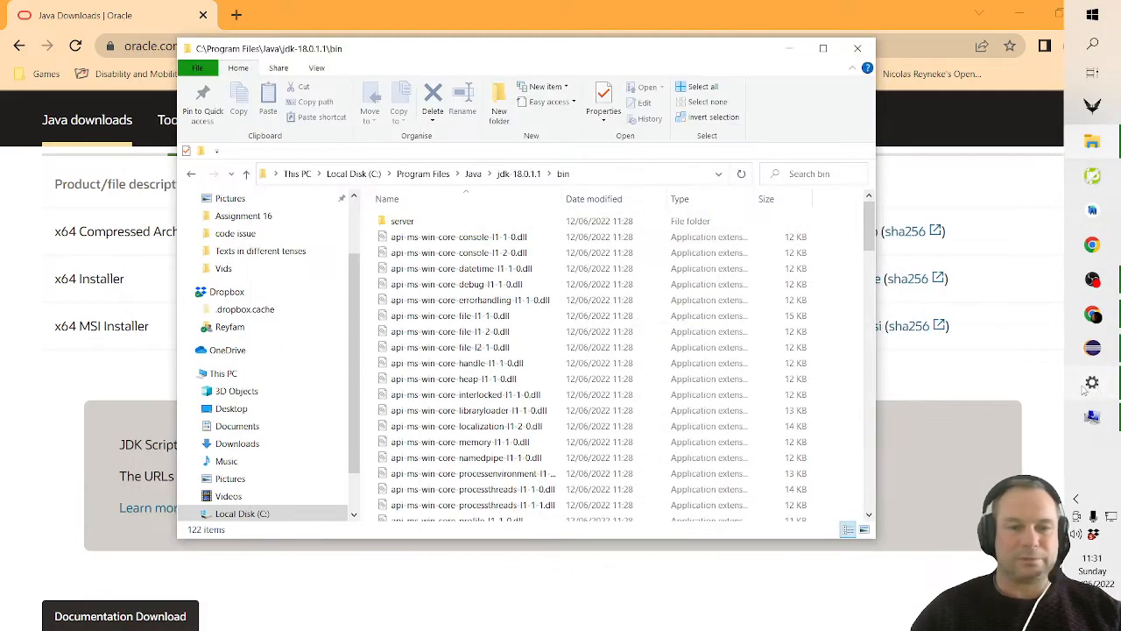
left_click(1097, 384)
left_click(1095, 419)
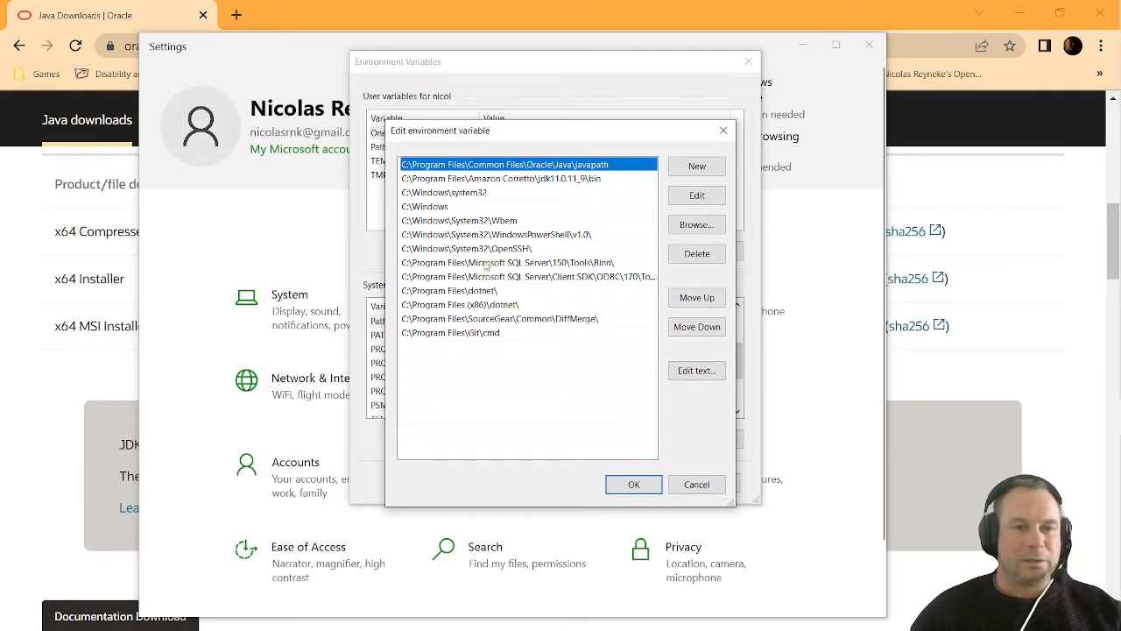
left_click(698, 172)
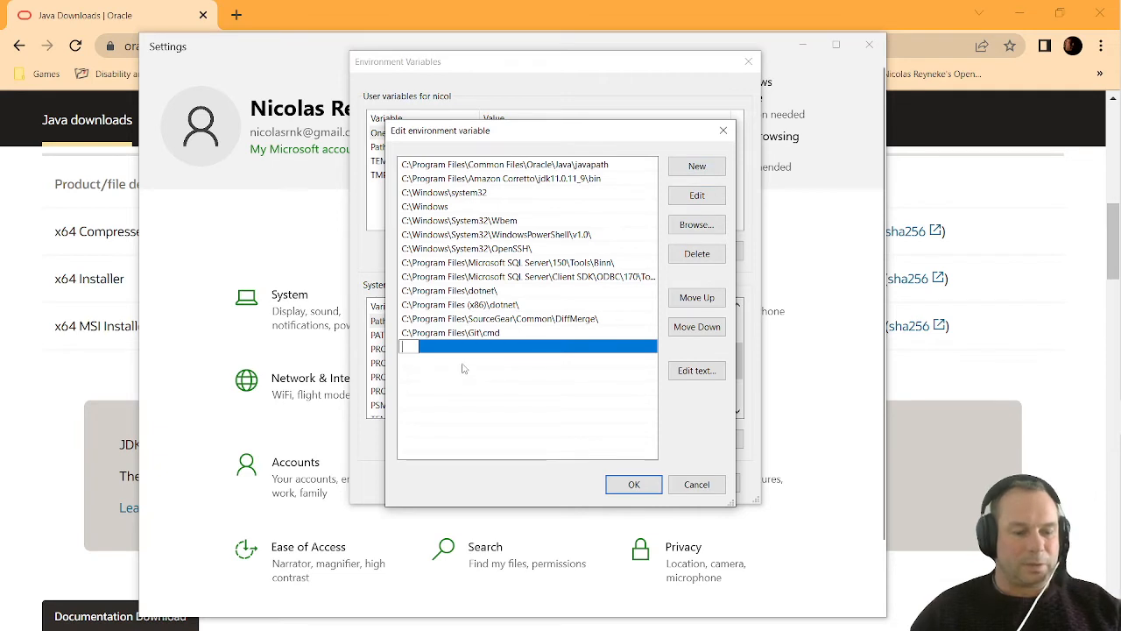
key("ctrl+v")
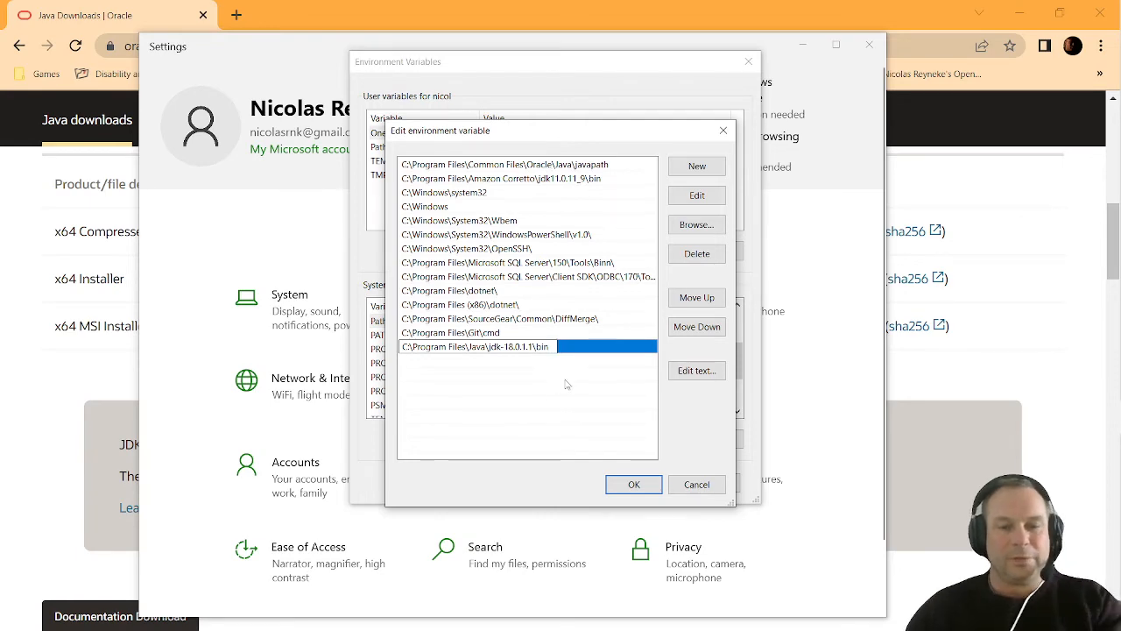
left_click(697, 485)
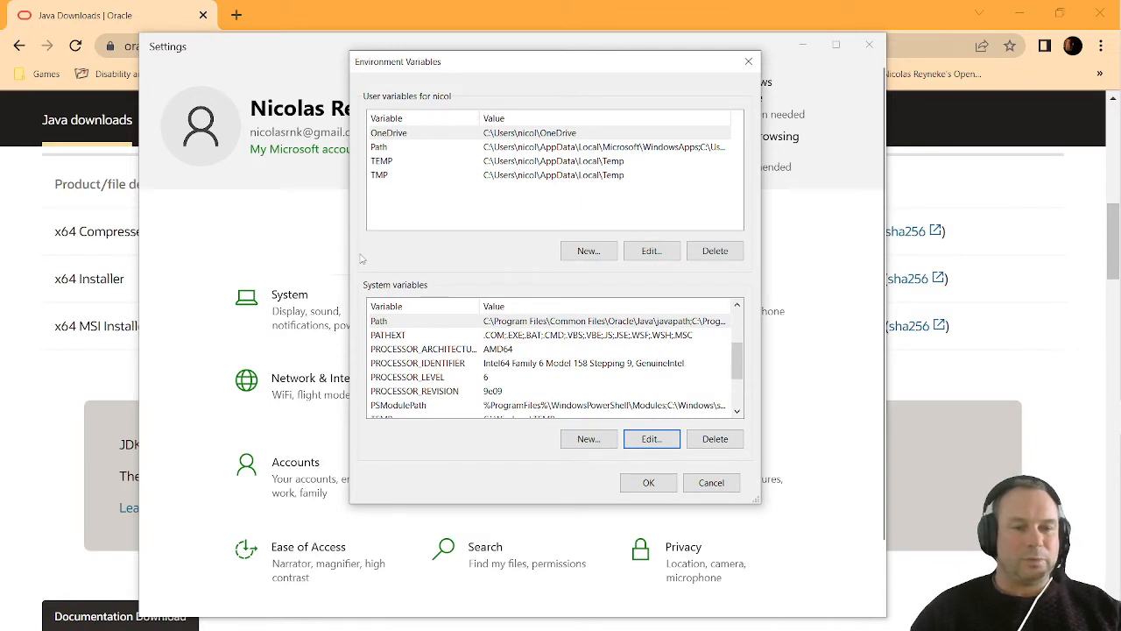
Select the JAVA_HOME system variable, and in File Explorer go up to the jdk-18.0.1.1 folder and copy its full path
scroll(413, 366, "up", 2)
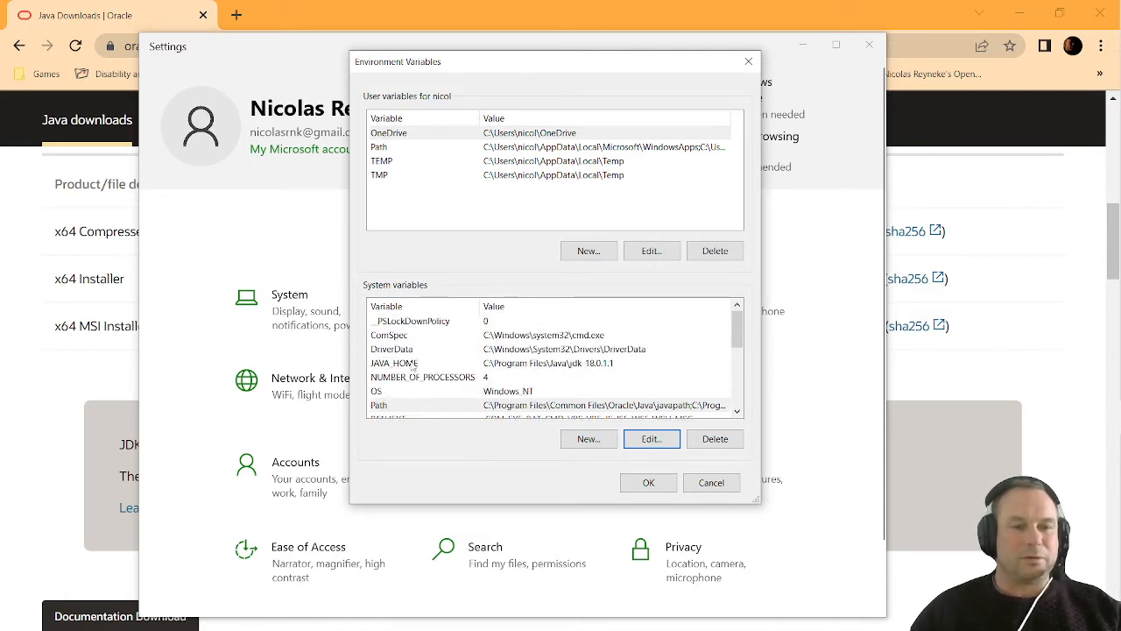
left_click(413, 364)
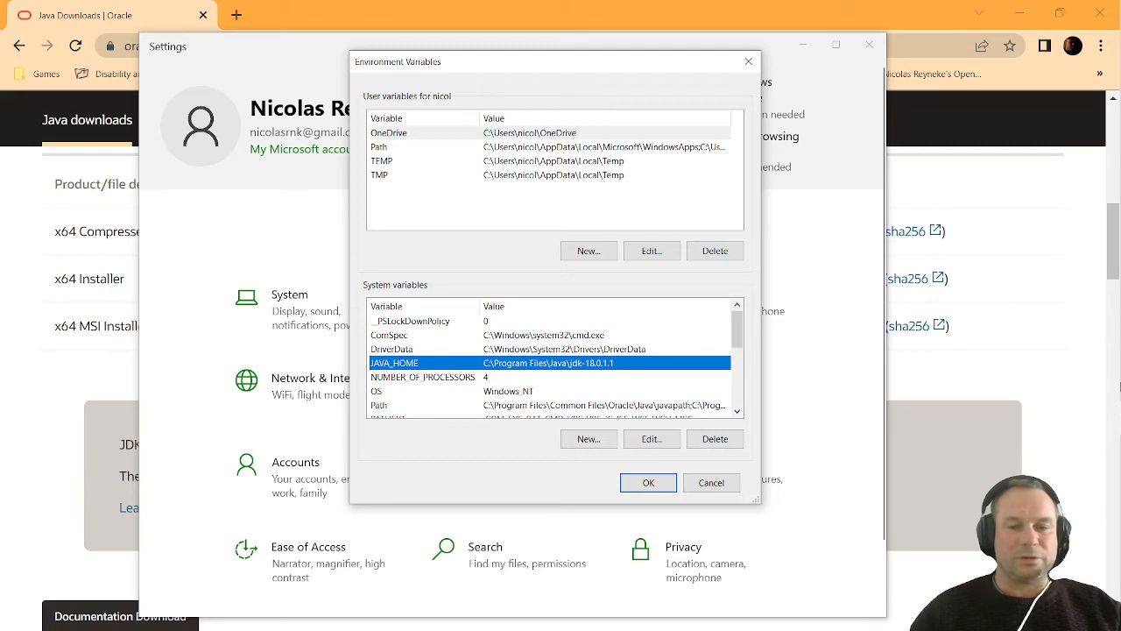
mouse_move(1120, 385)
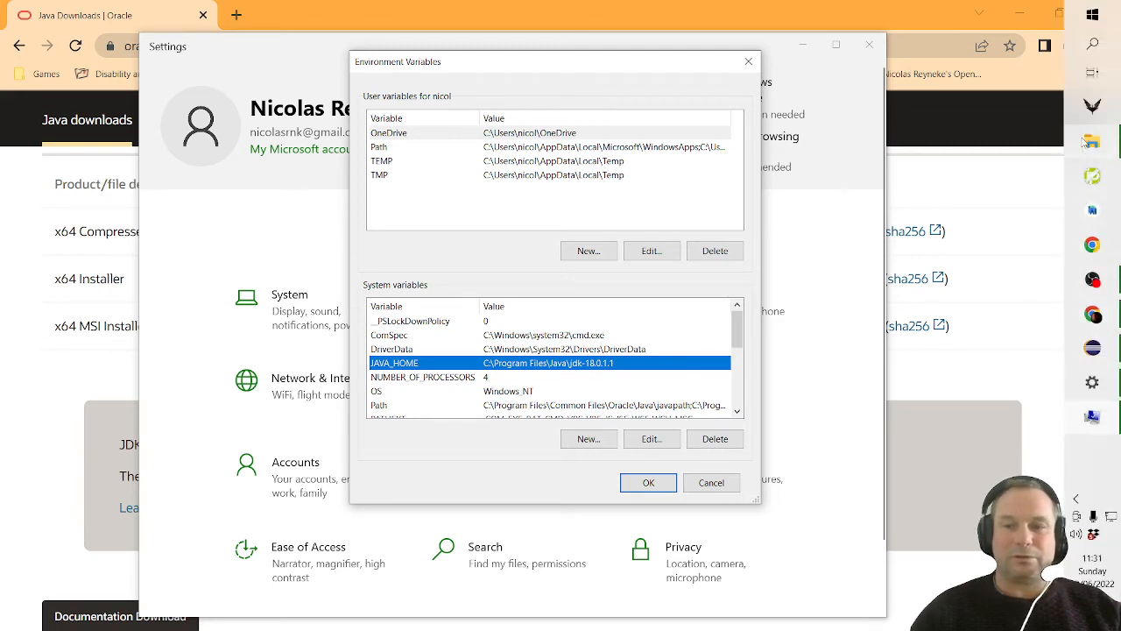
mouse_move(1093, 142)
left_click(980, 159)
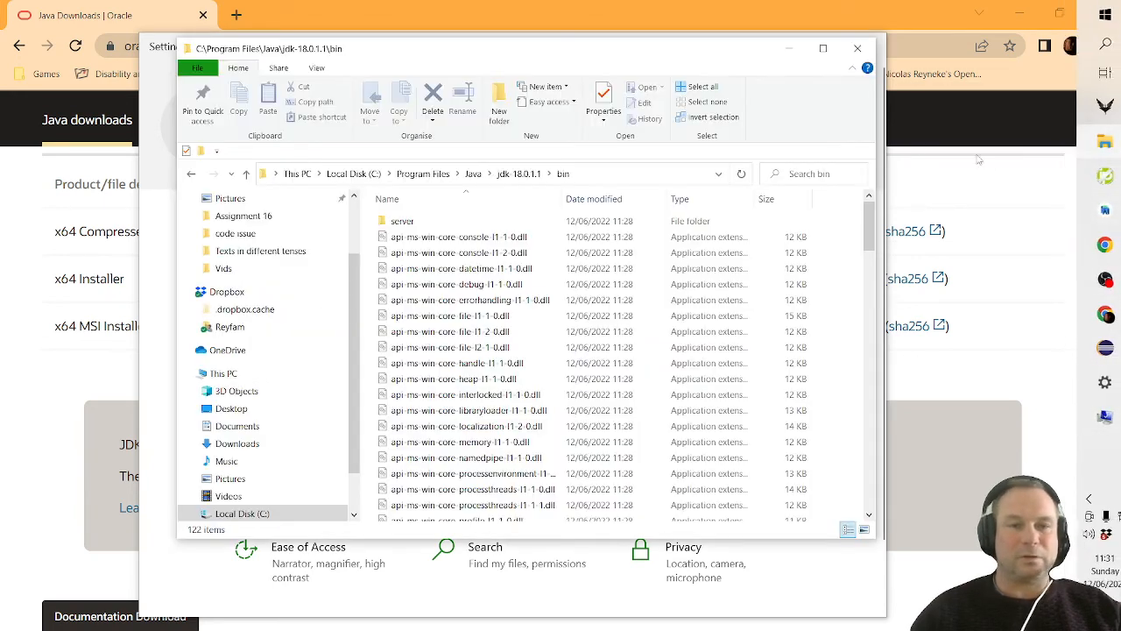
left_click(517, 174)
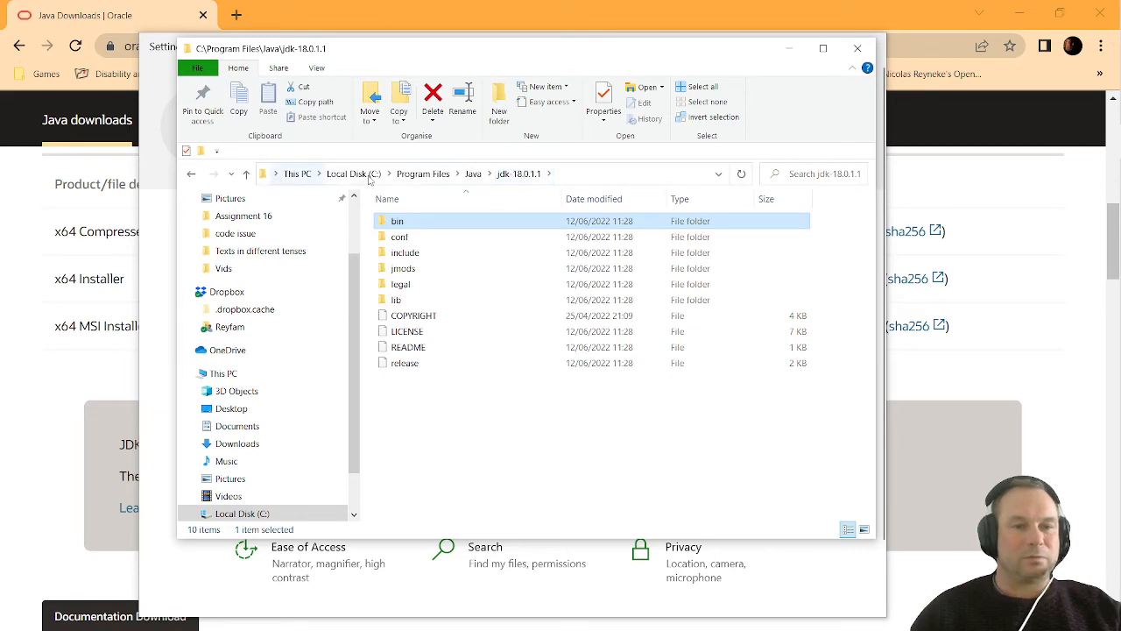
left_click(614, 173)
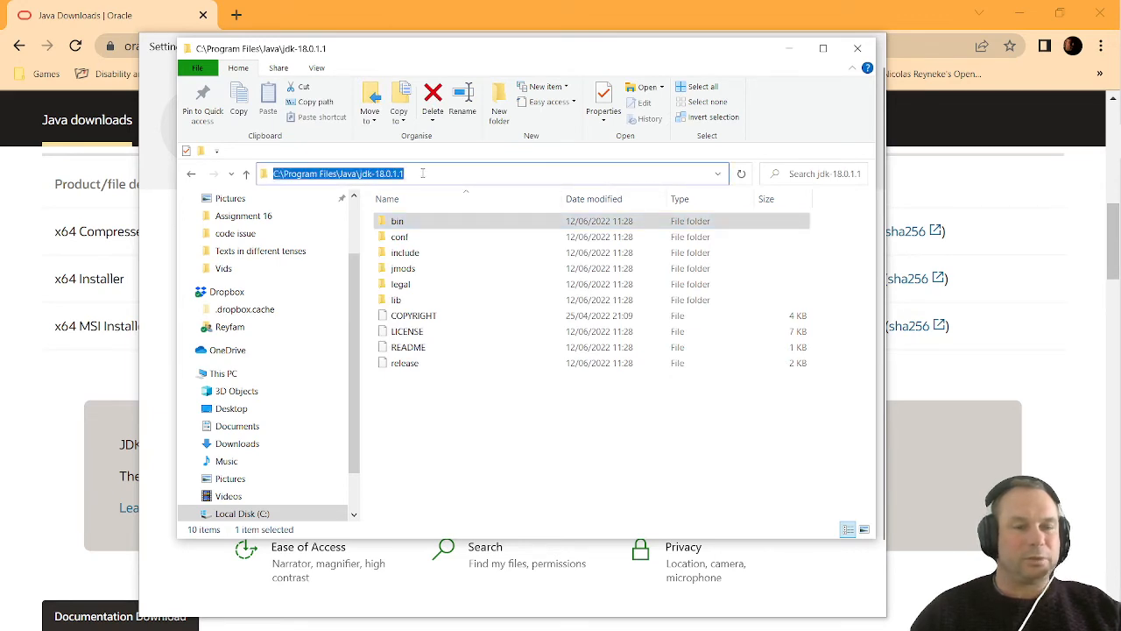
left_click_drag(423, 174, 269, 178)
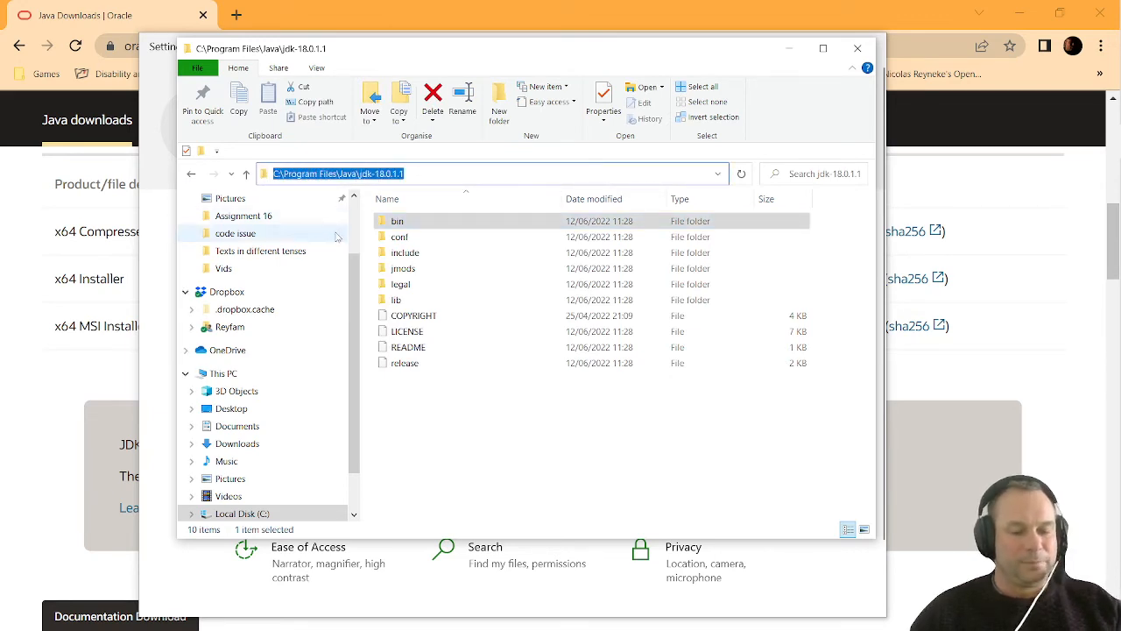
right_click(453, 175)
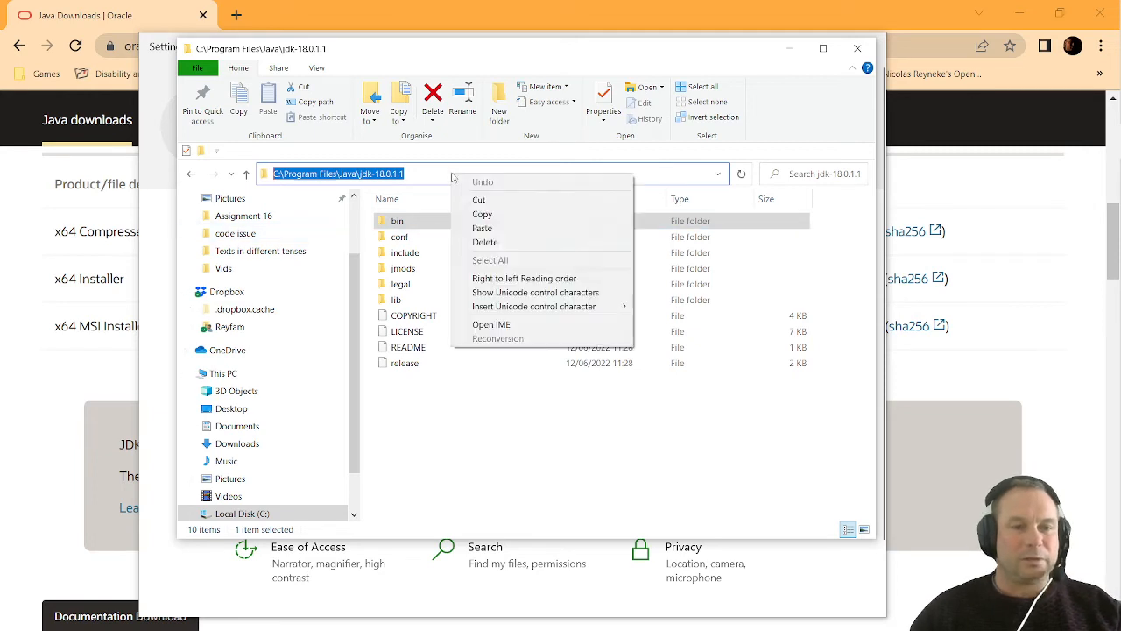
left_click(508, 216)
Return to the environment variables and set the JAVA_HOME system variable's value to the copied path C:\Program Files\Java\jdk-18.0.1.1
mouse_move(1119, 298)
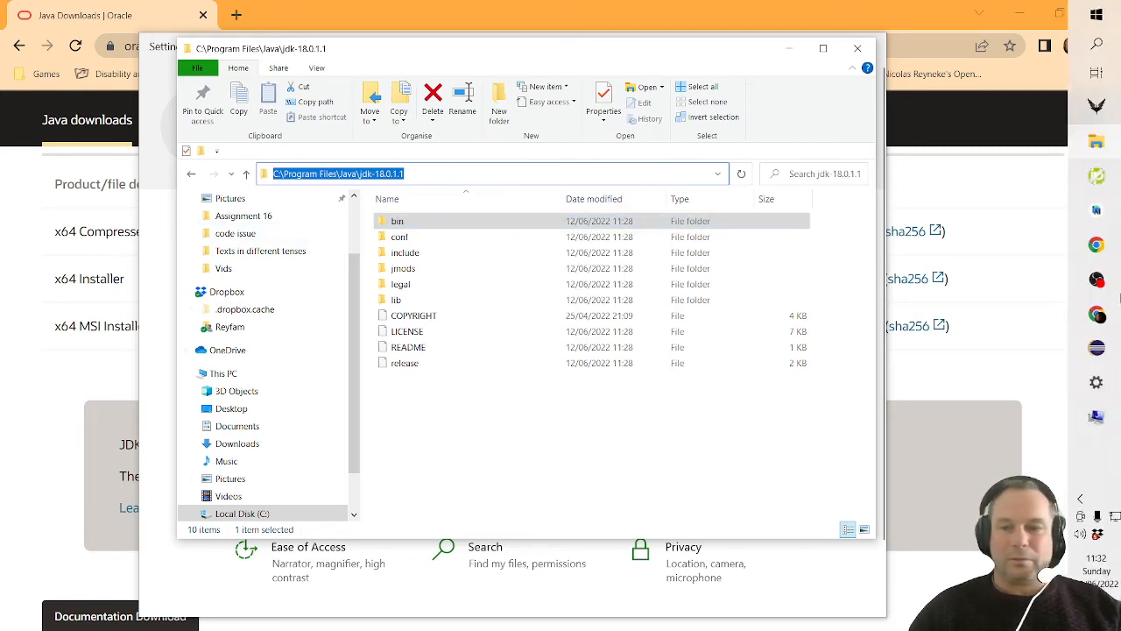
left_click(1096, 382)
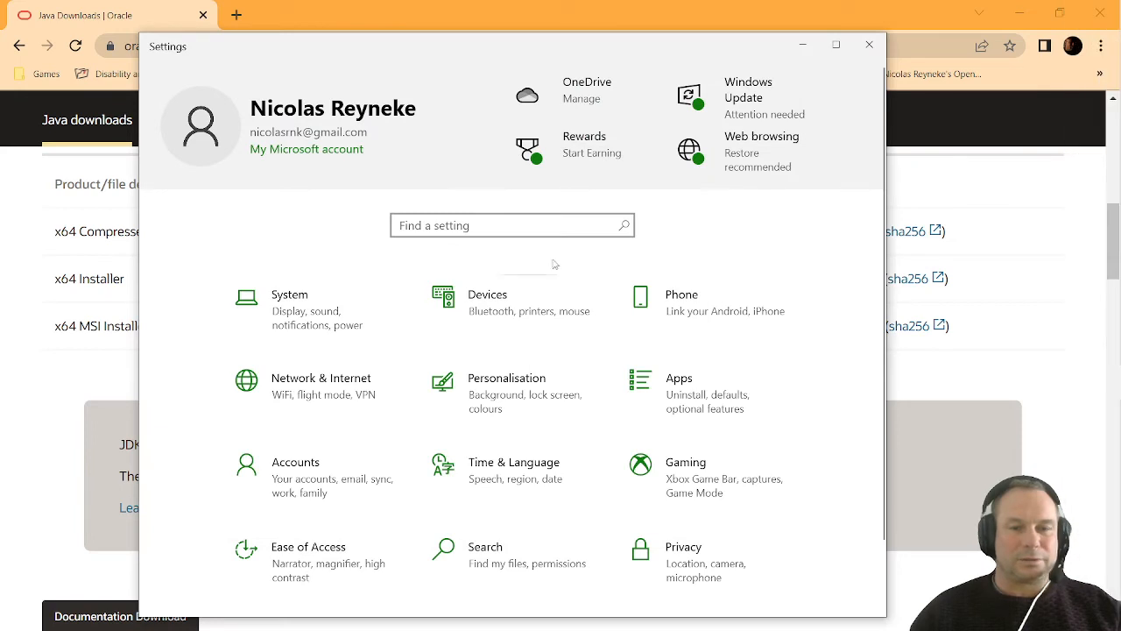
mouse_move(1119, 351)
left_click(1106, 424)
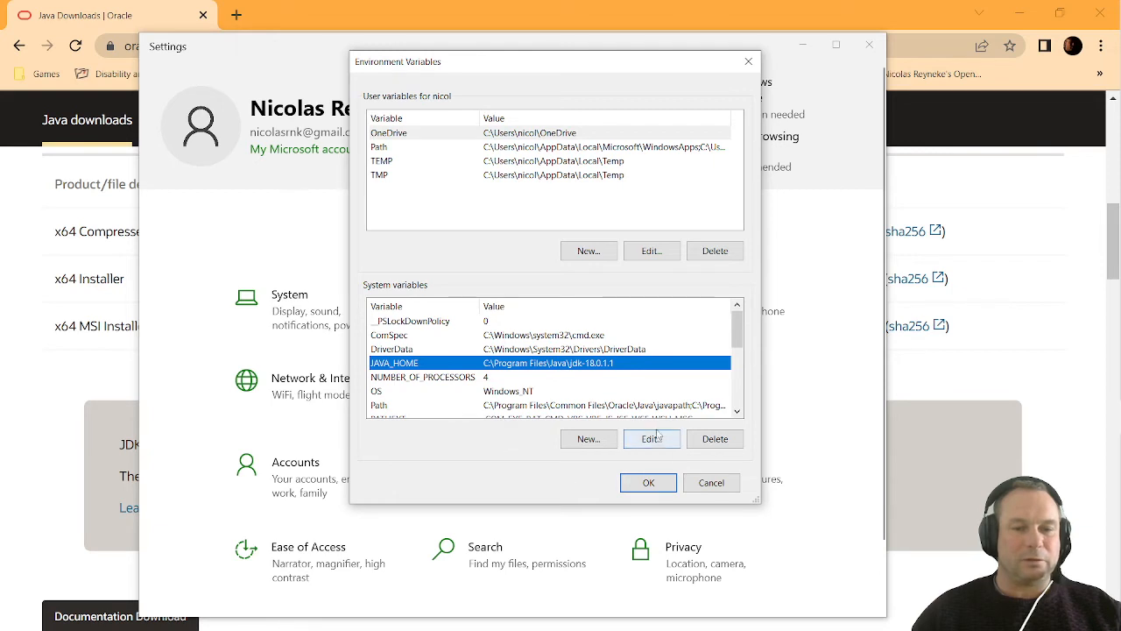
left_click(651, 439)
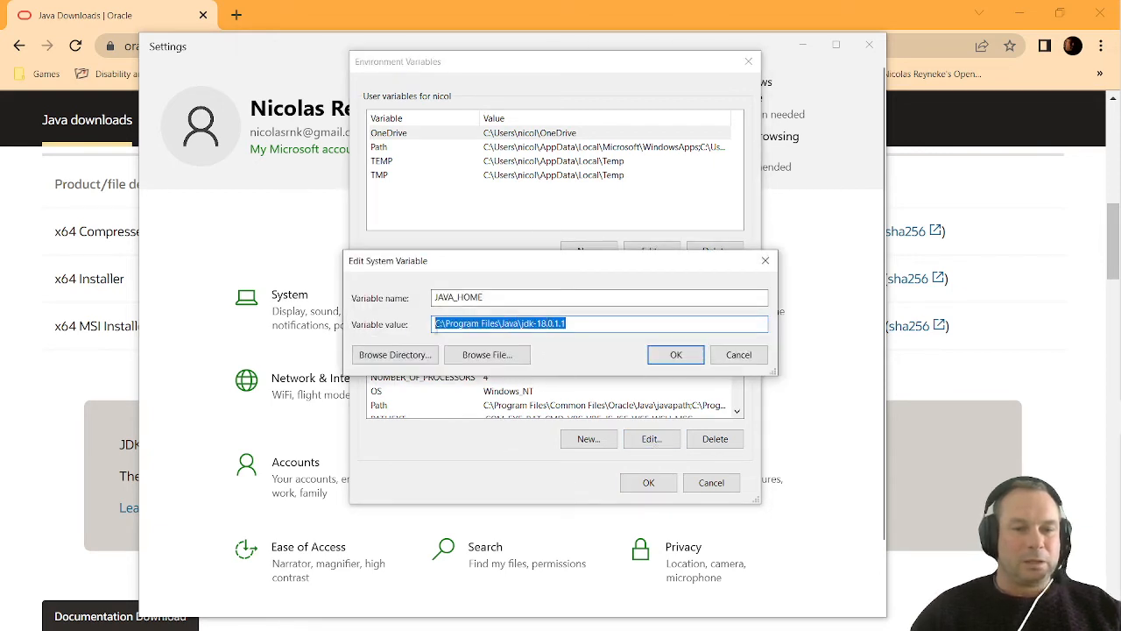
right_click(603, 320)
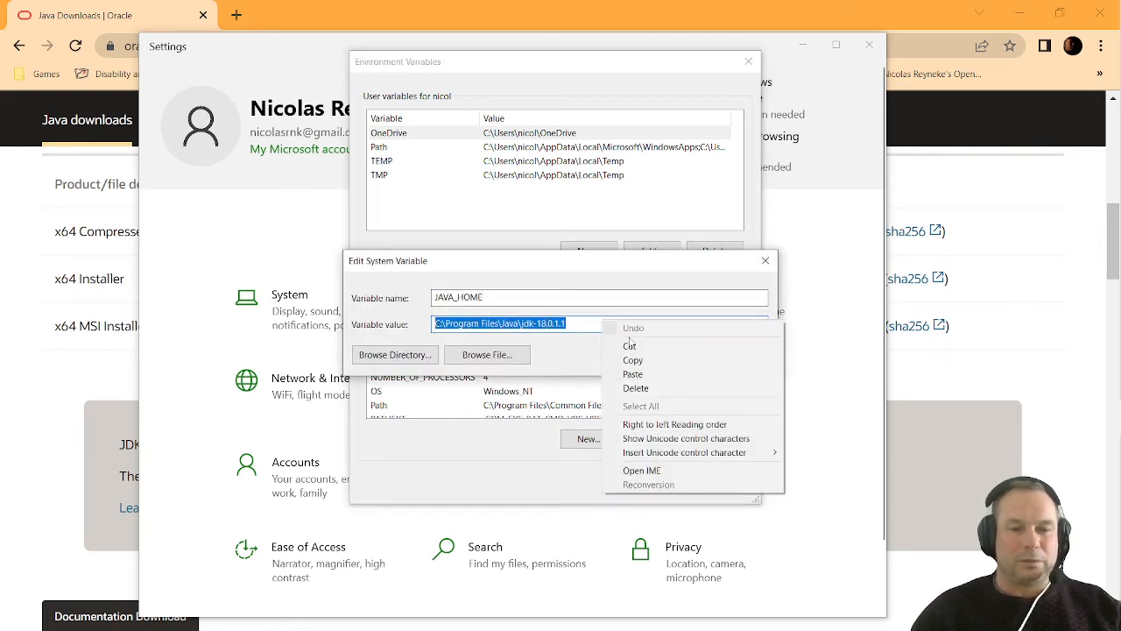
left_click(631, 371)
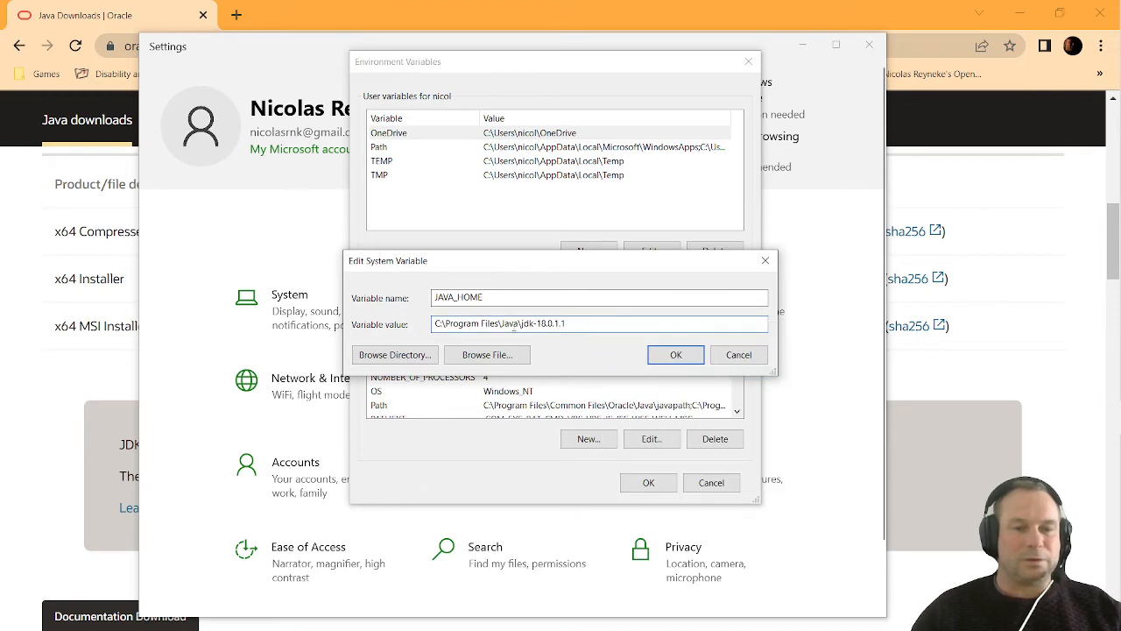
left_click(676, 355)
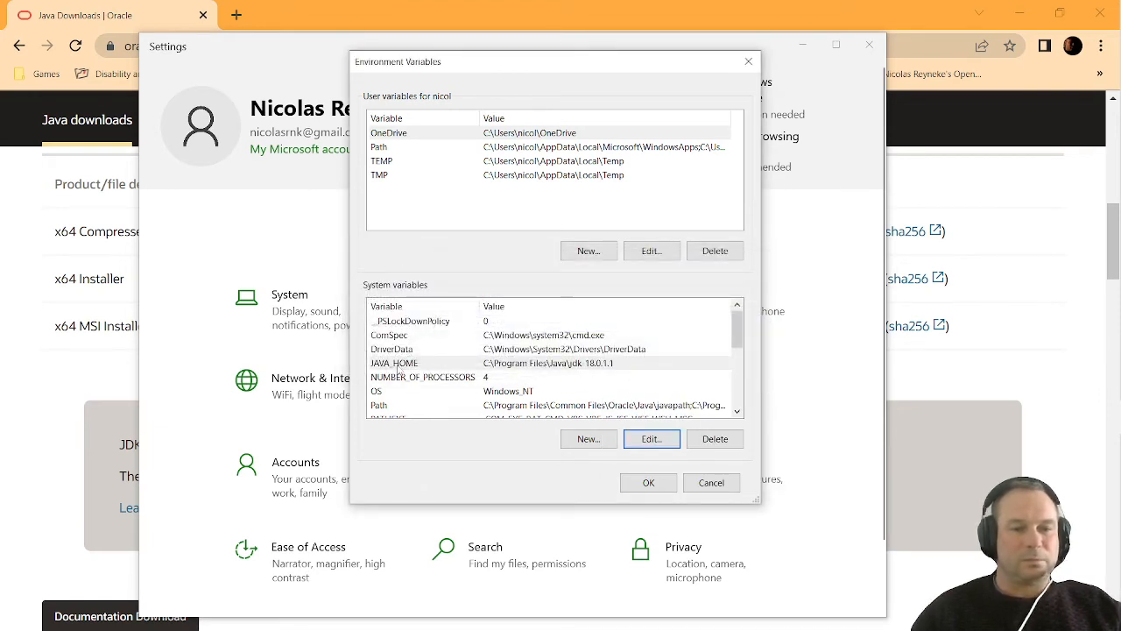
Create a new system variable named JAVA_HOME with the value C:\Program Files\Java\jdk-18.0.1.1
left_click(587, 440)
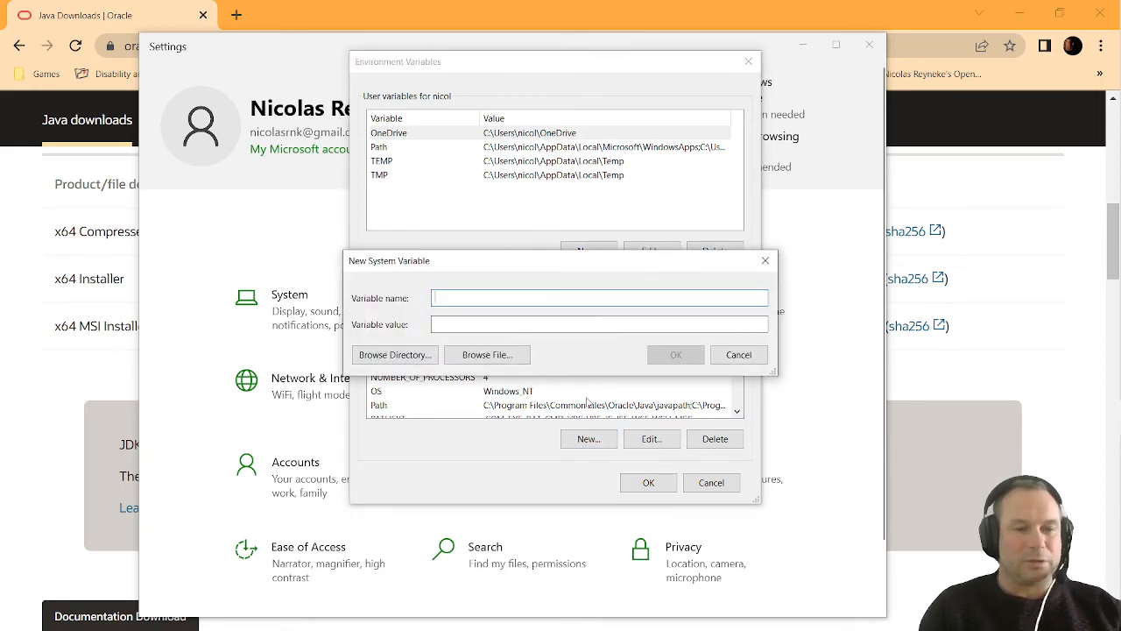
type("JAVA_HOME")
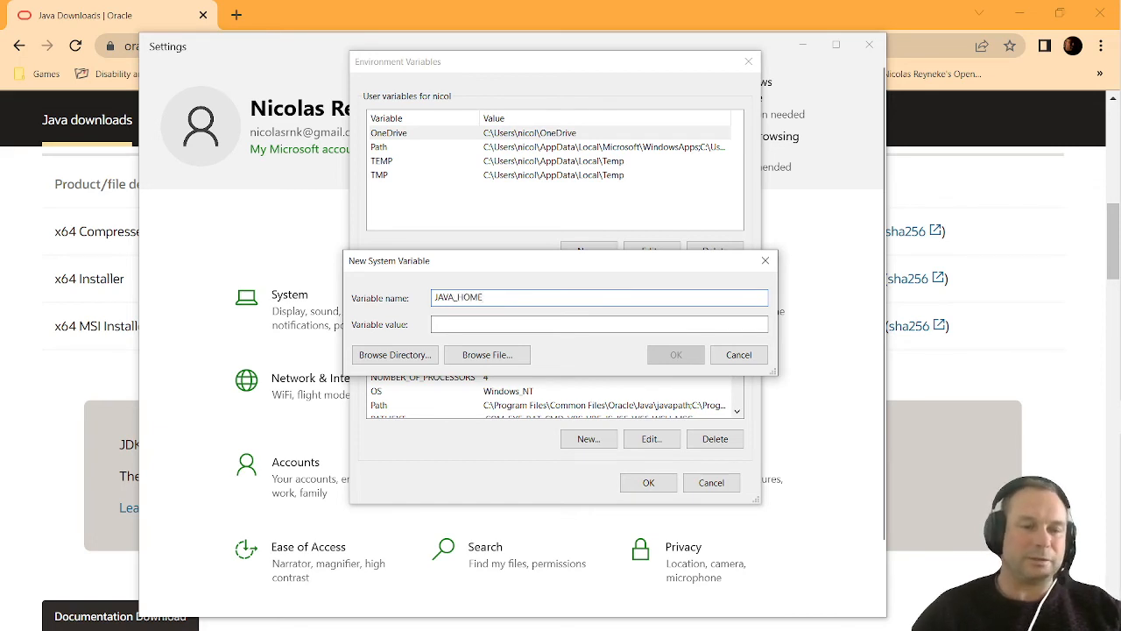
left_click(485, 325)
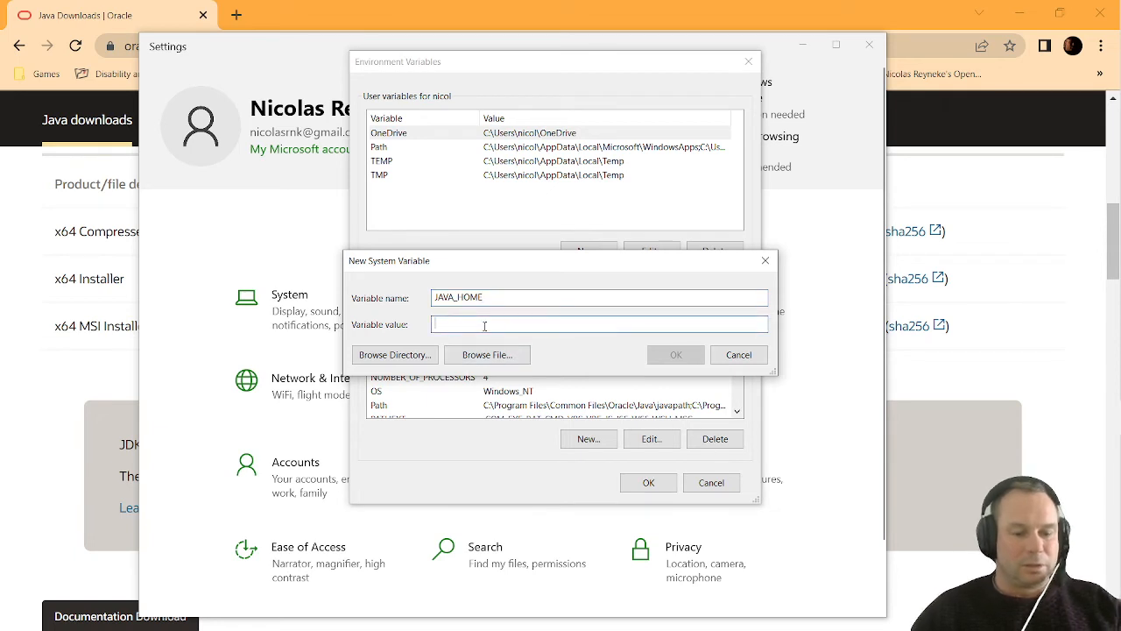
key("ctrl+v")
right_click(595, 324)
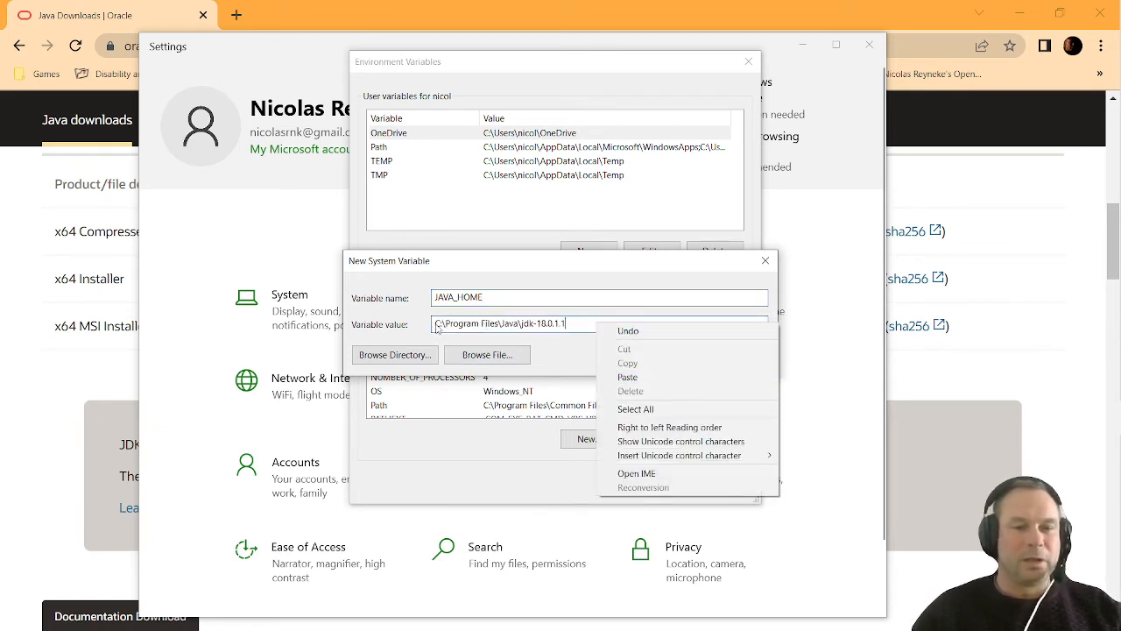
left_click(542, 353)
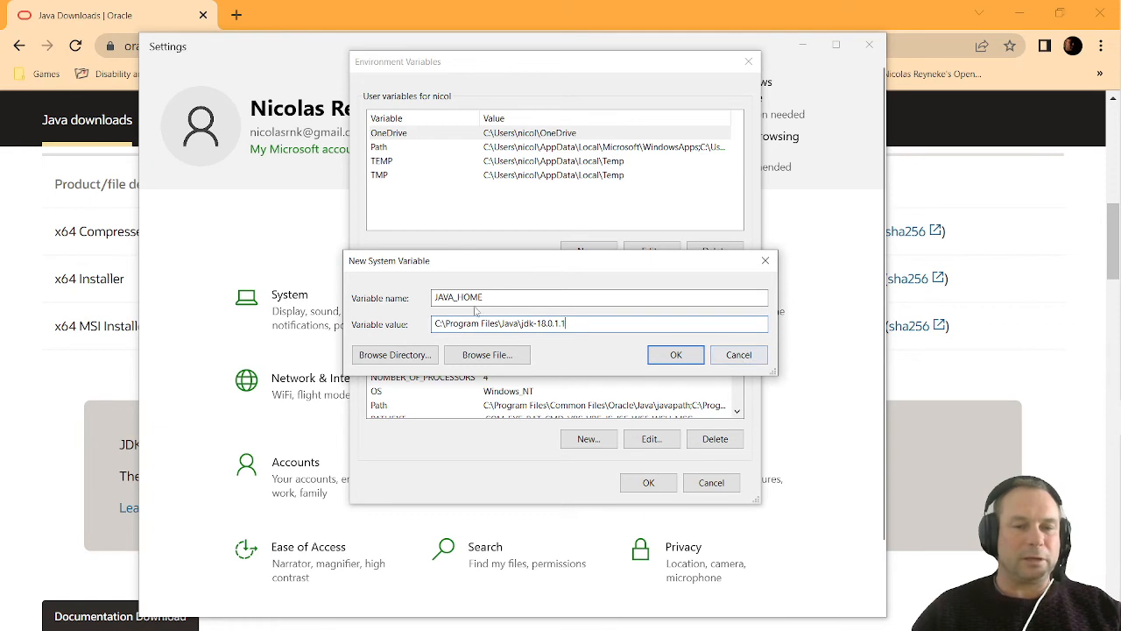
left_click(676, 354)
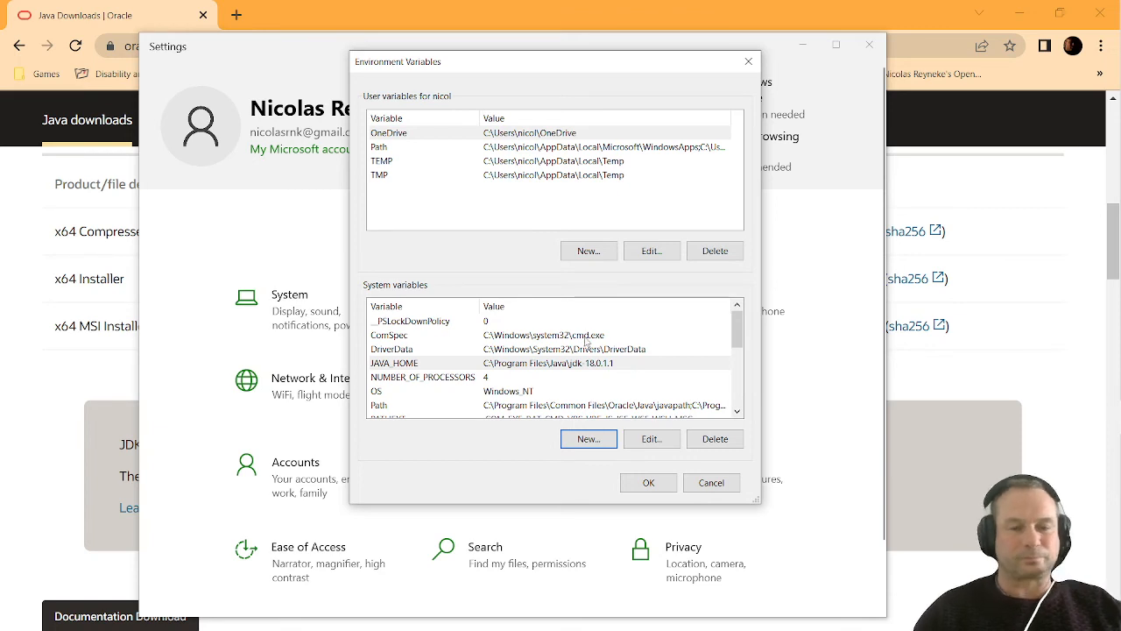
Accept the environment variable changes, close the system properties and move the Settings window slightly aside
left_click(648, 485)
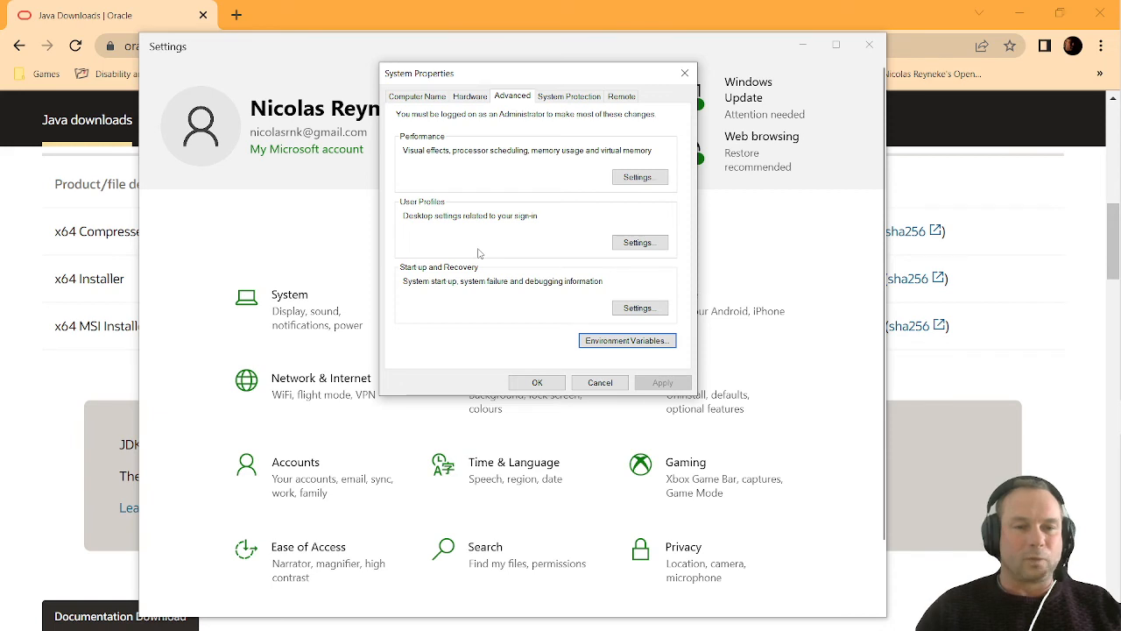
left_click(536, 383)
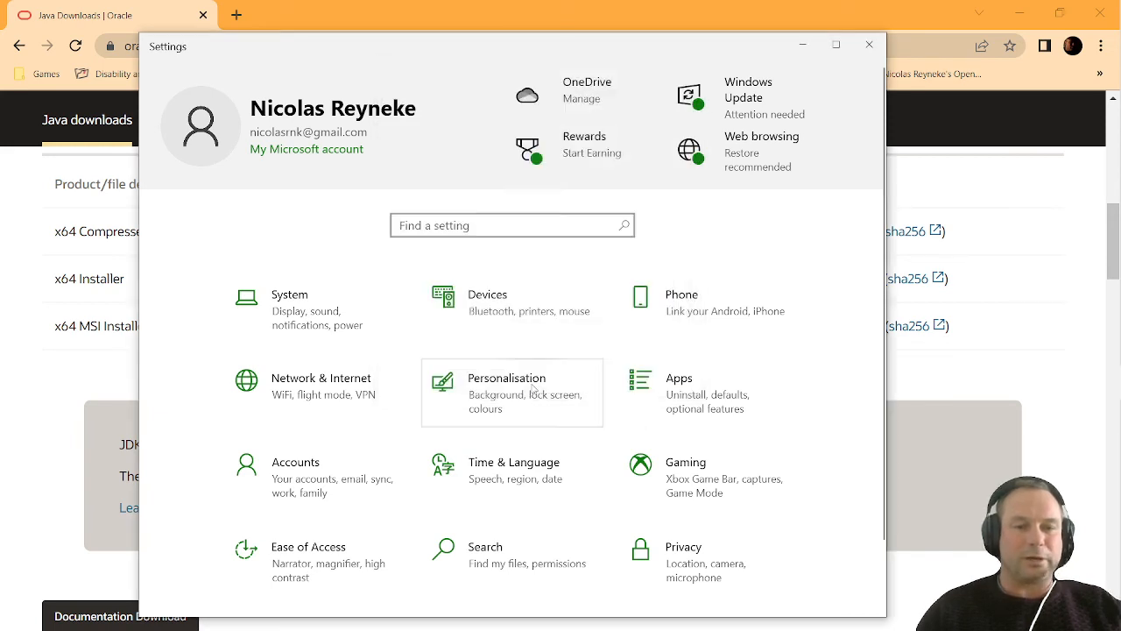
left_click_drag(623, 60, 680, 59)
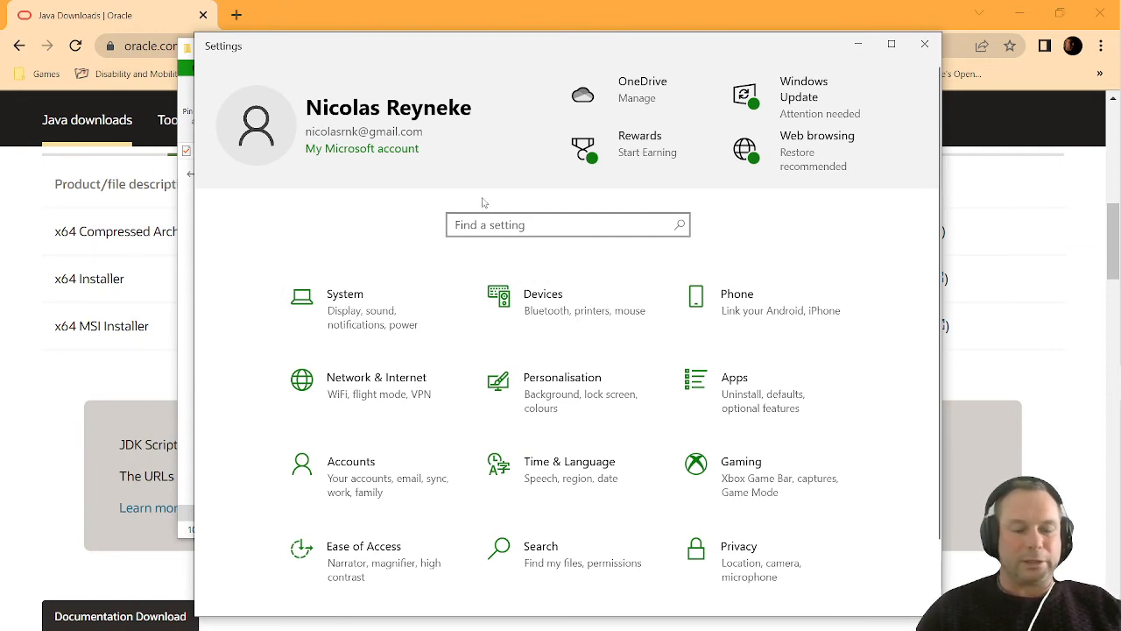
Search Windows for cmd, open Command Prompt and move its window over the Settings window, clear of the screen's edges
key("super")
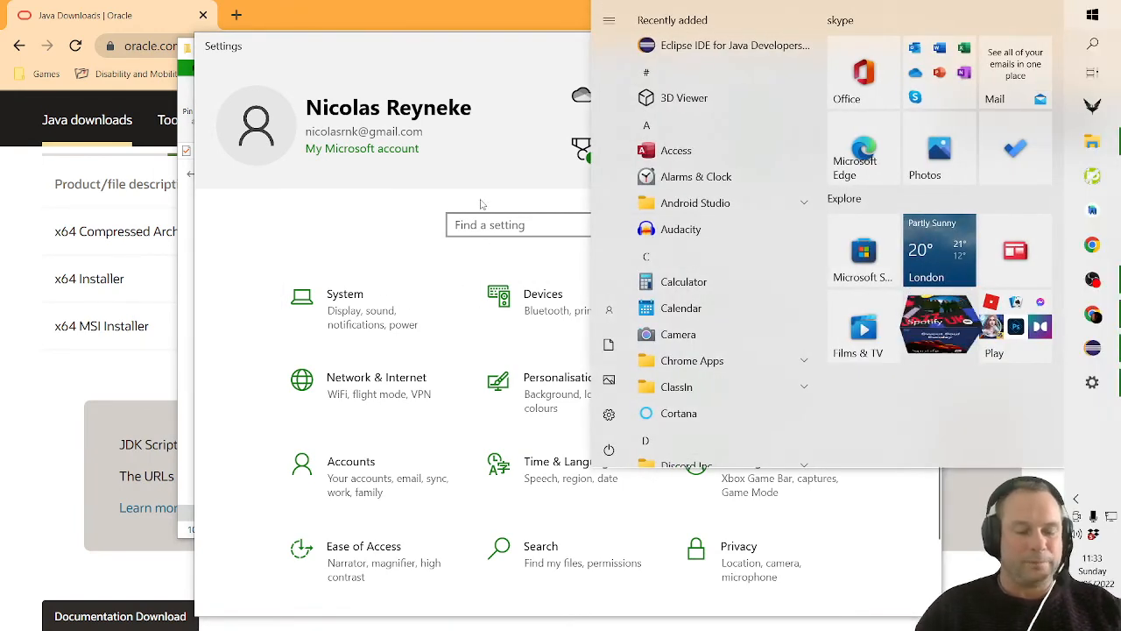
type("cmd")
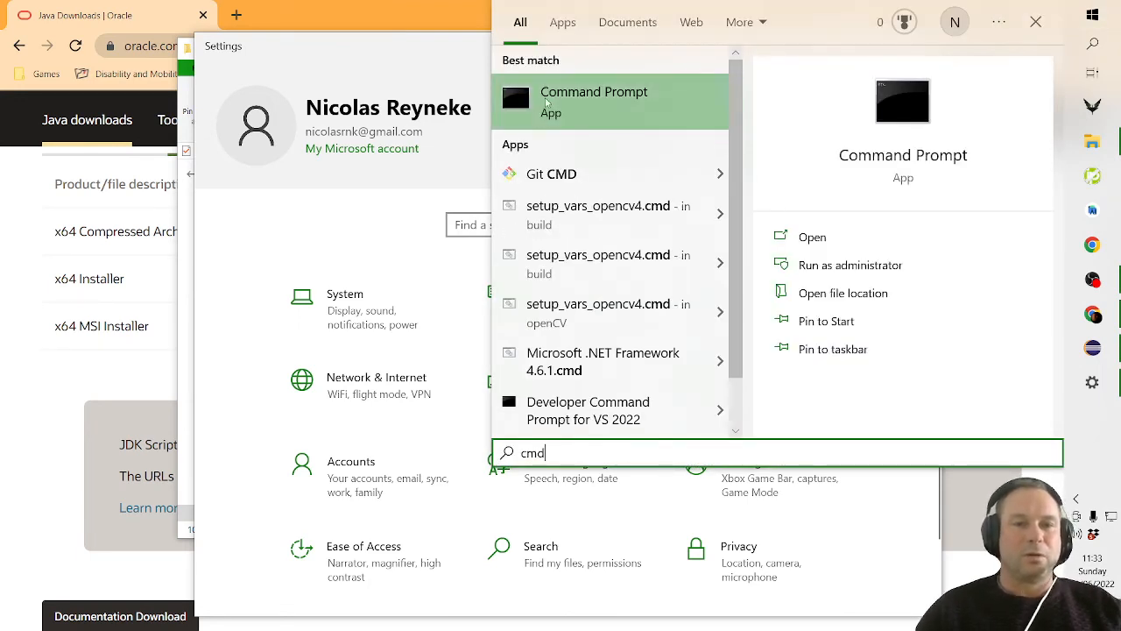
left_click(655, 100)
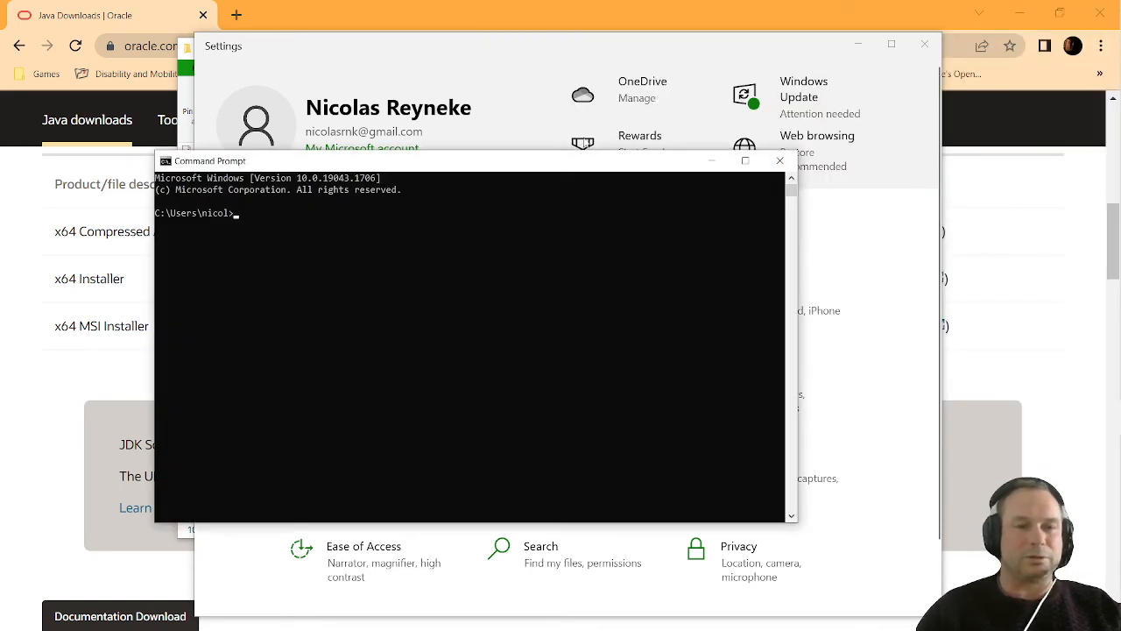
left_click_drag(495, 164, 676, 104)
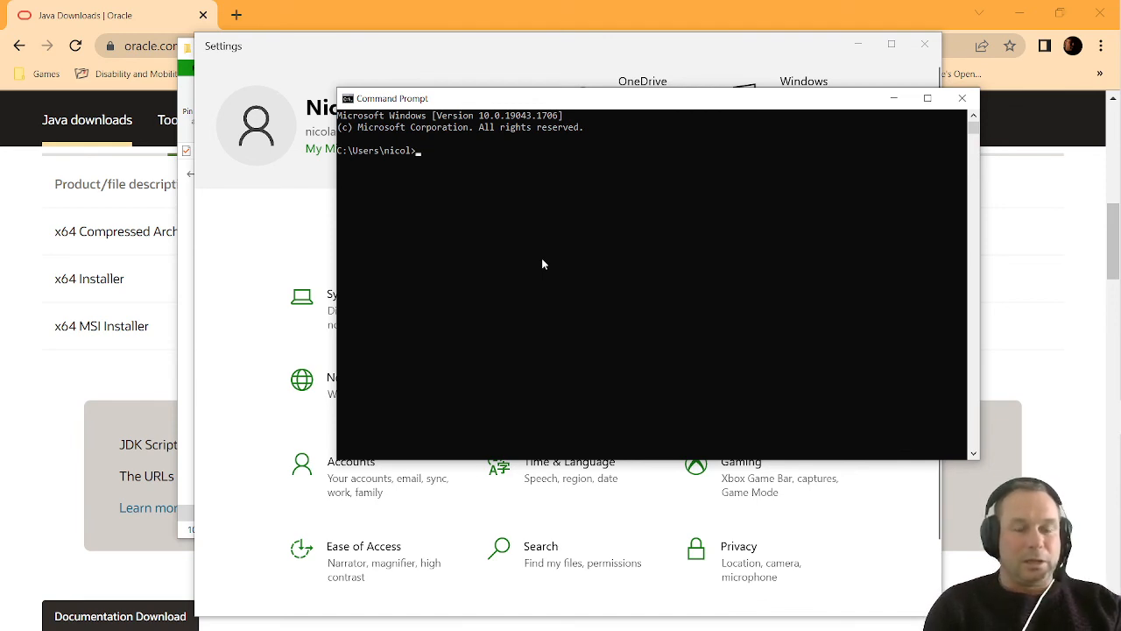
Check the installed Java runtime version by running java -version
type("java")
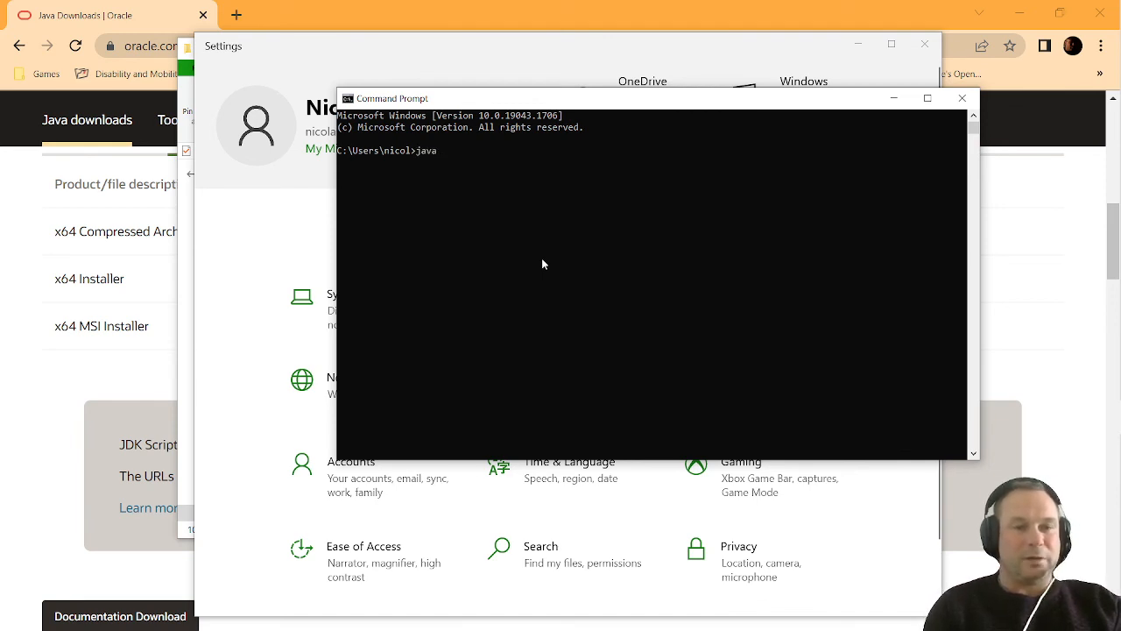
type(" -")
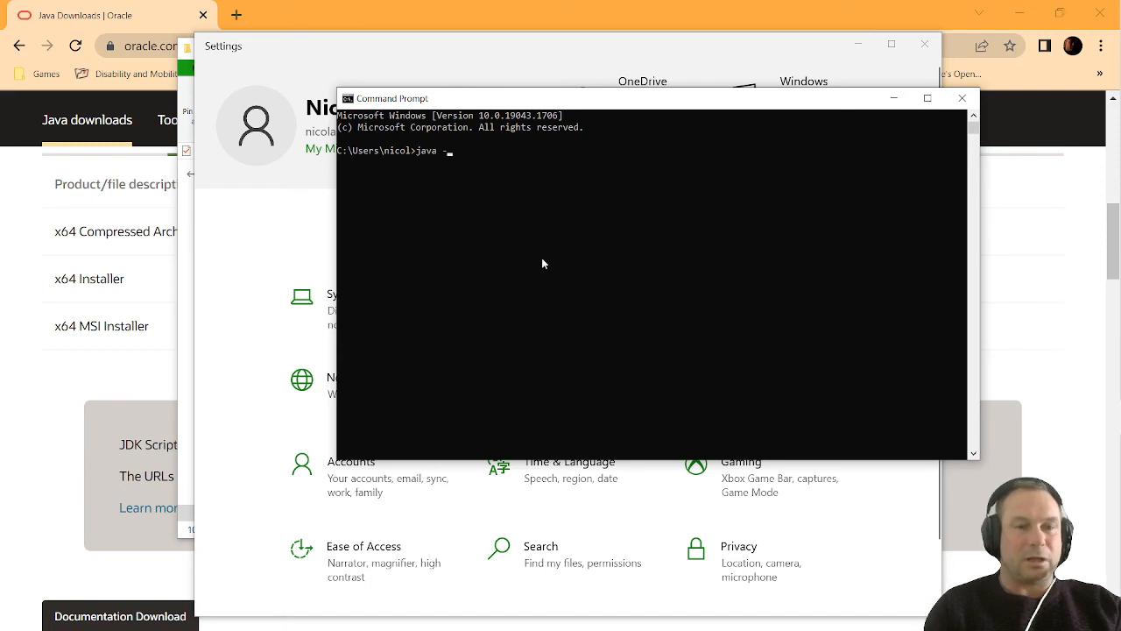
type("version")
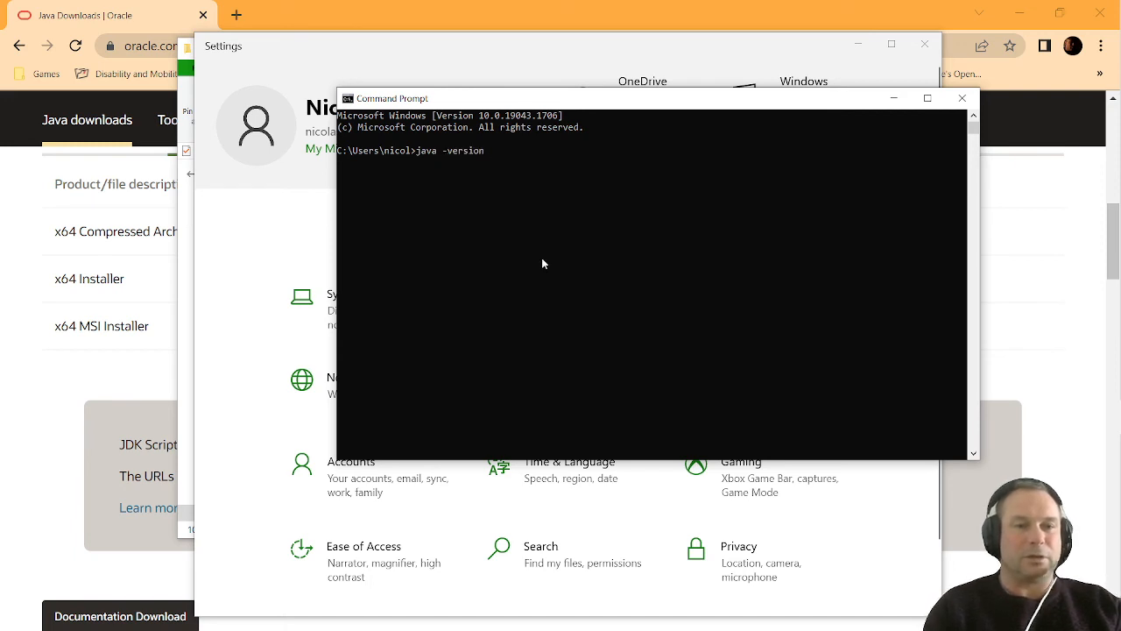
key("Return")
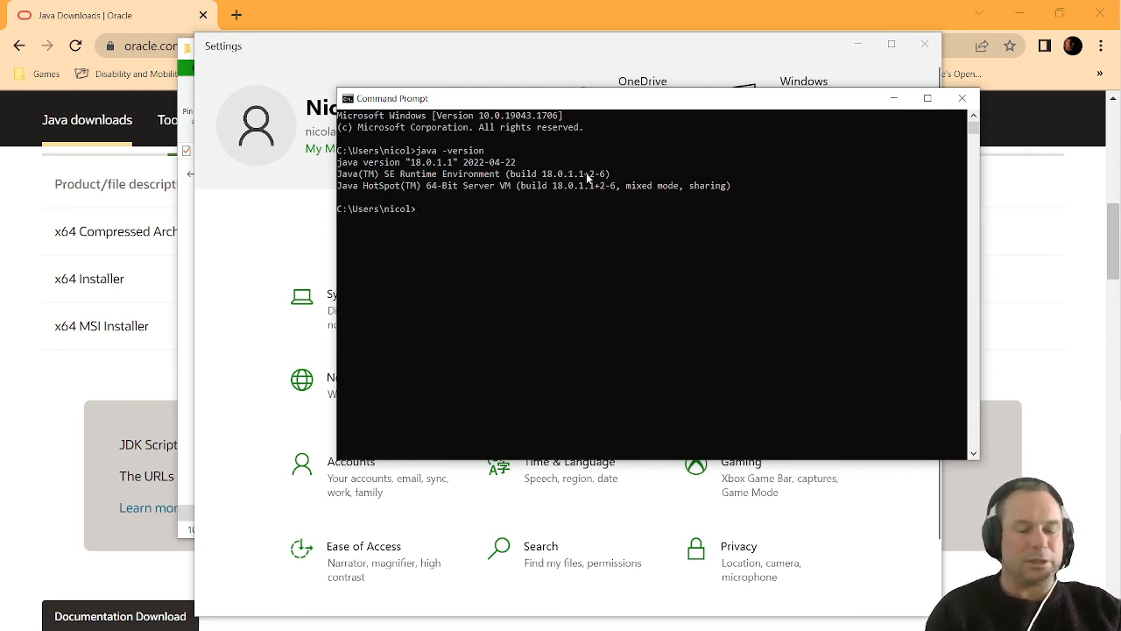
Check the Java compiler version by running javac -version
type("javac")
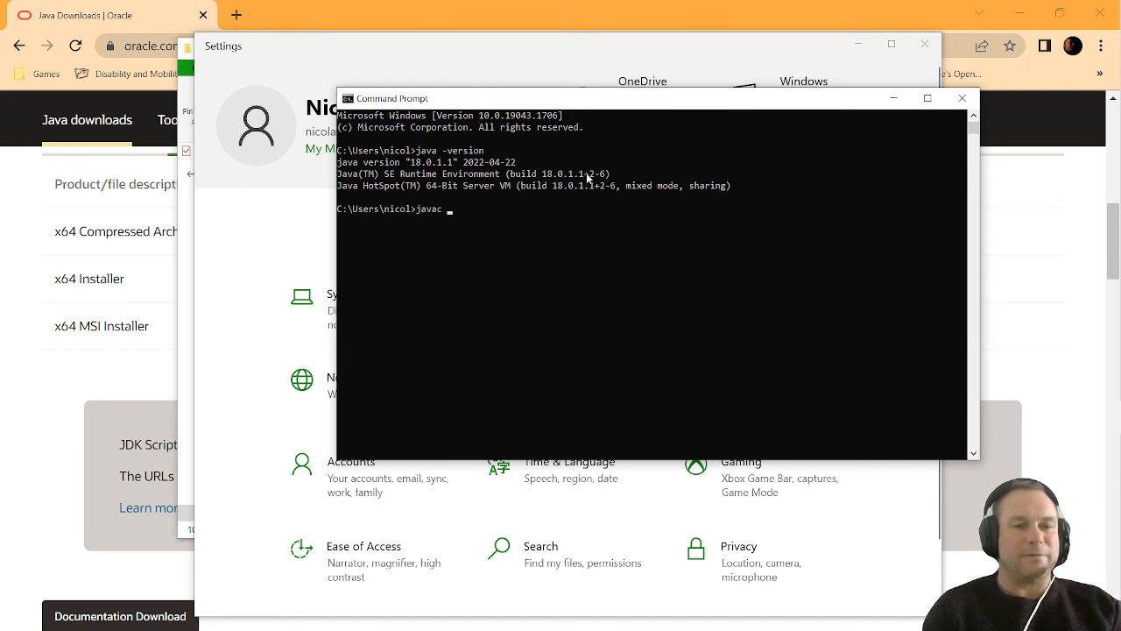
type(" -")
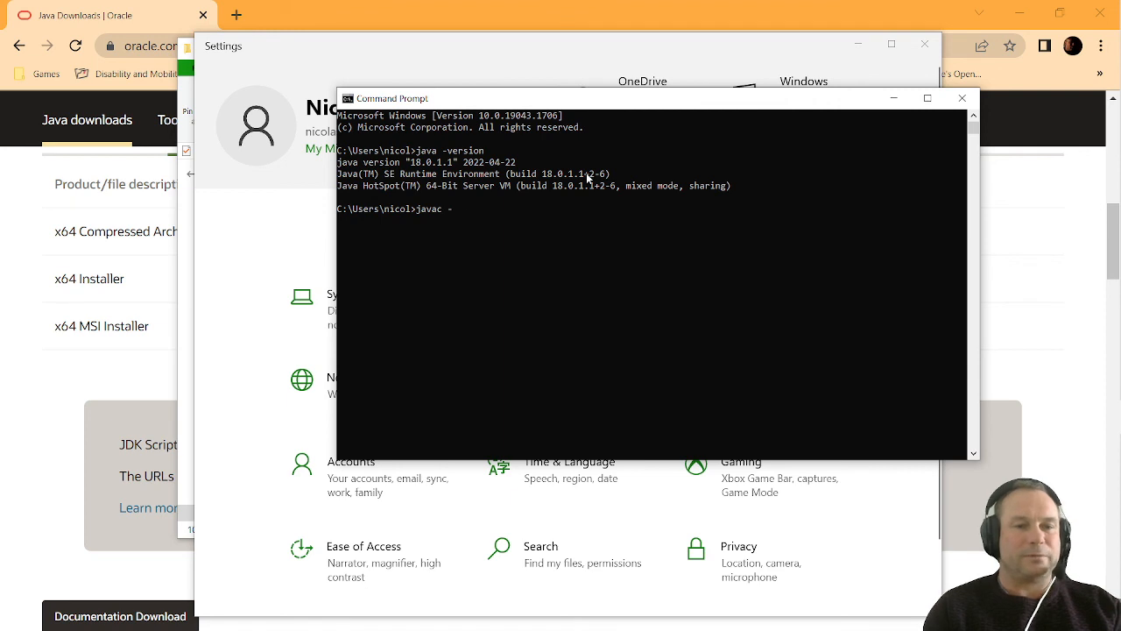
type("version")
key("Return")
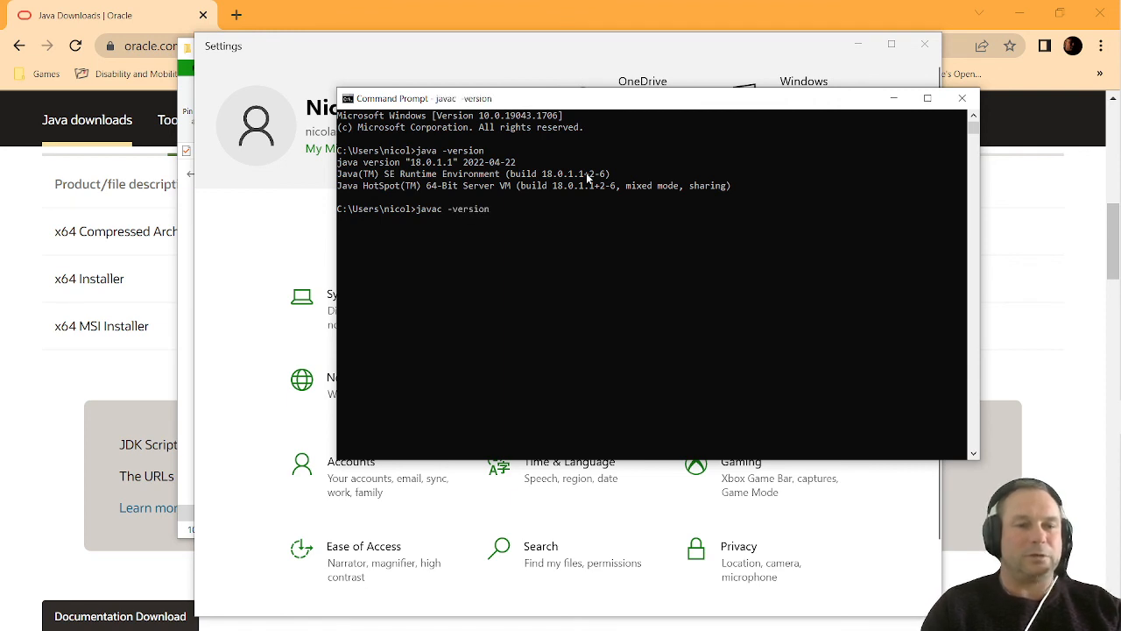